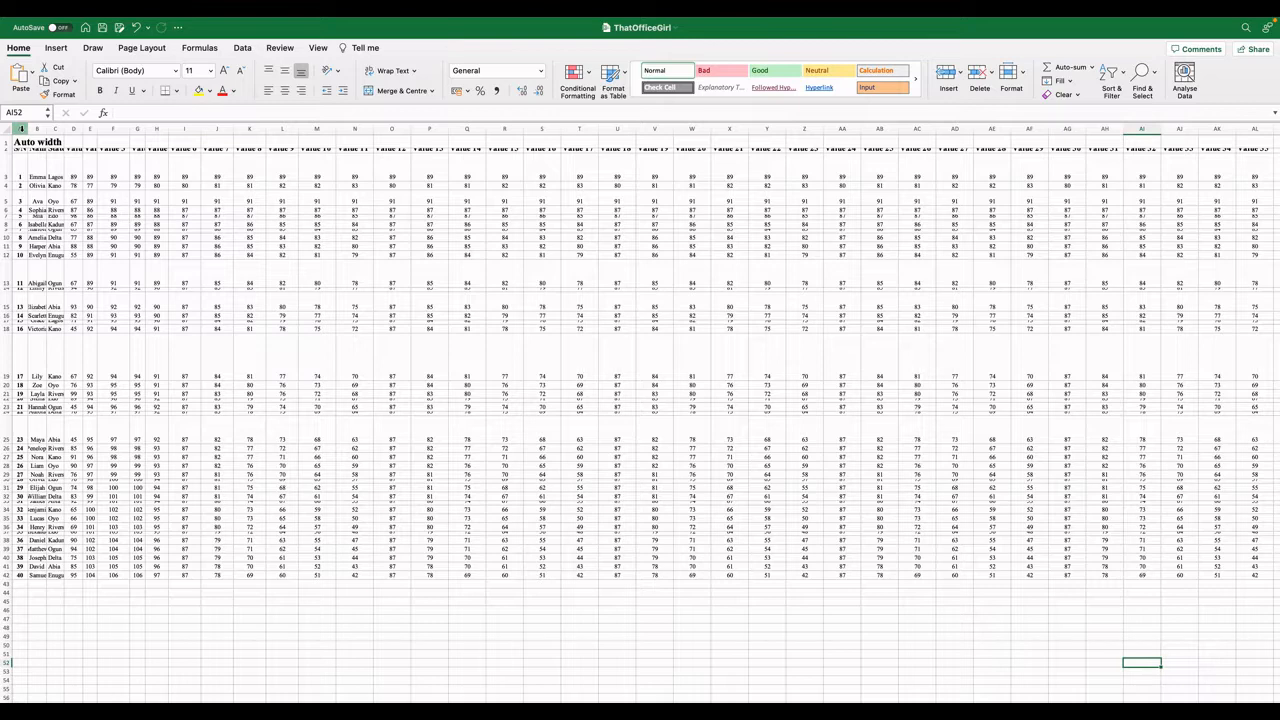
click(157, 128)
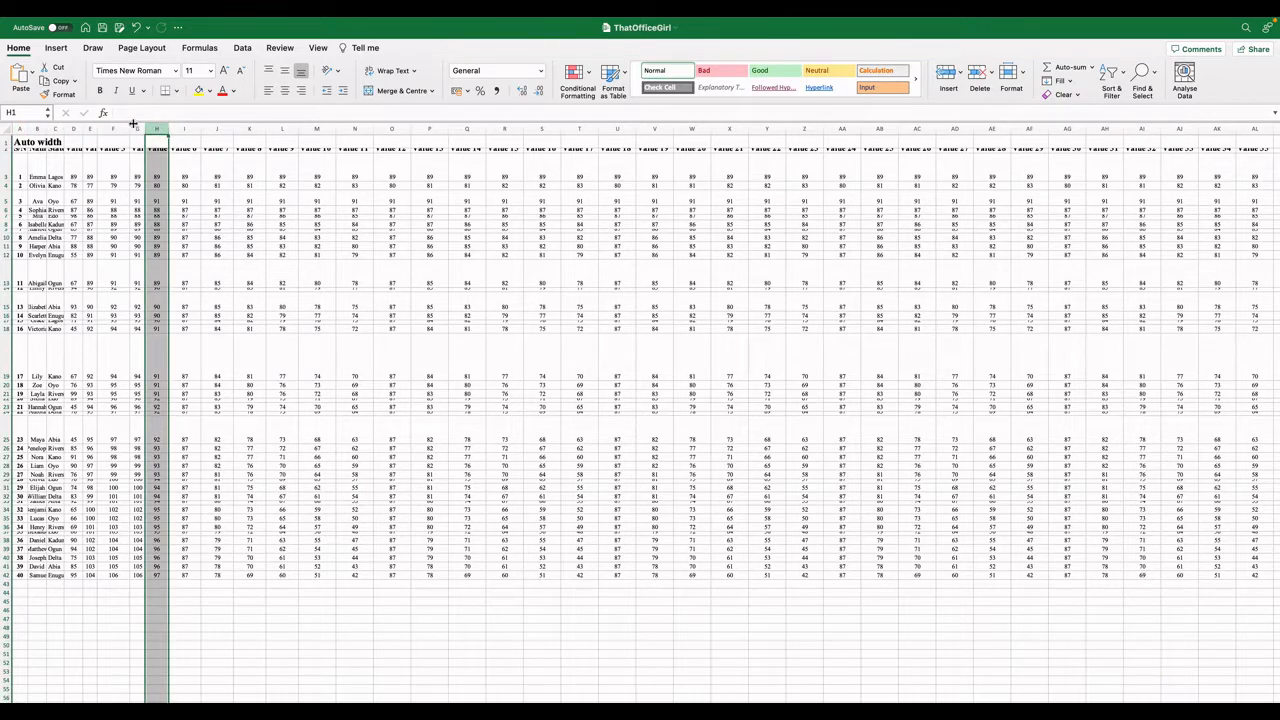
click(4, 142)
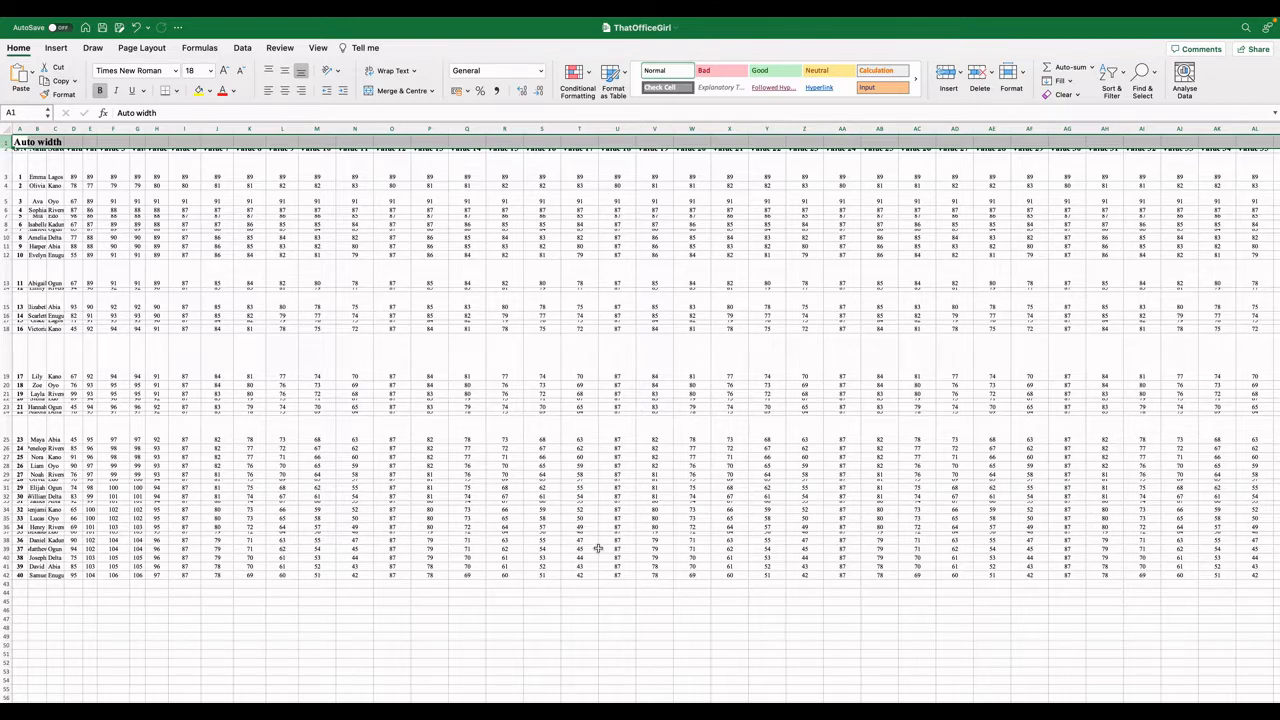
click(629, 620)
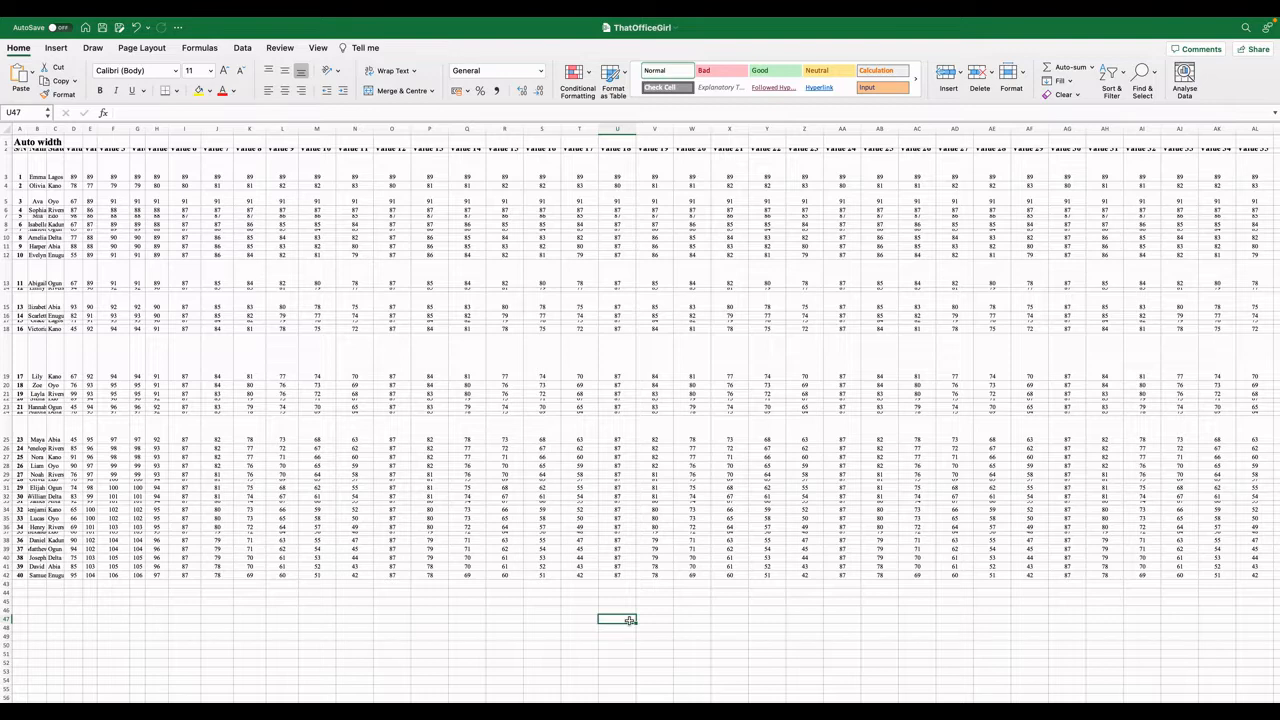
click(543, 625)
click(550, 610)
click(585, 610)
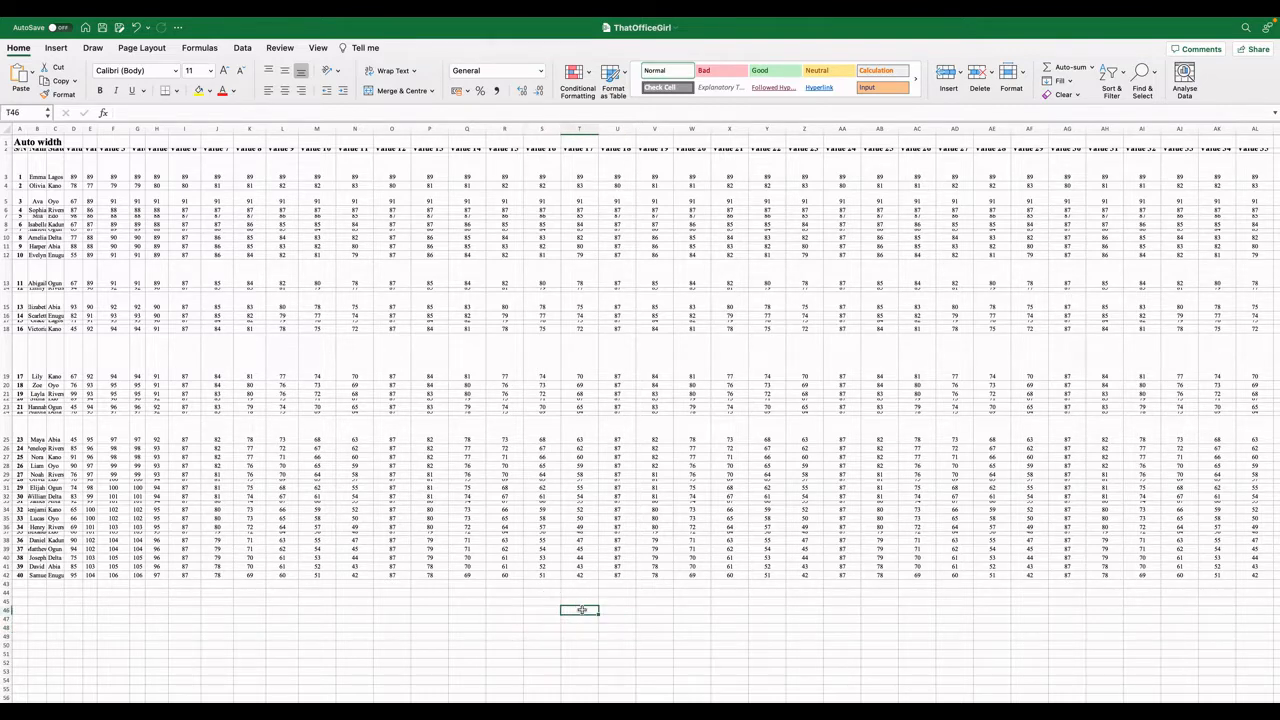
click(604, 610)
click(654, 610)
click(706, 610)
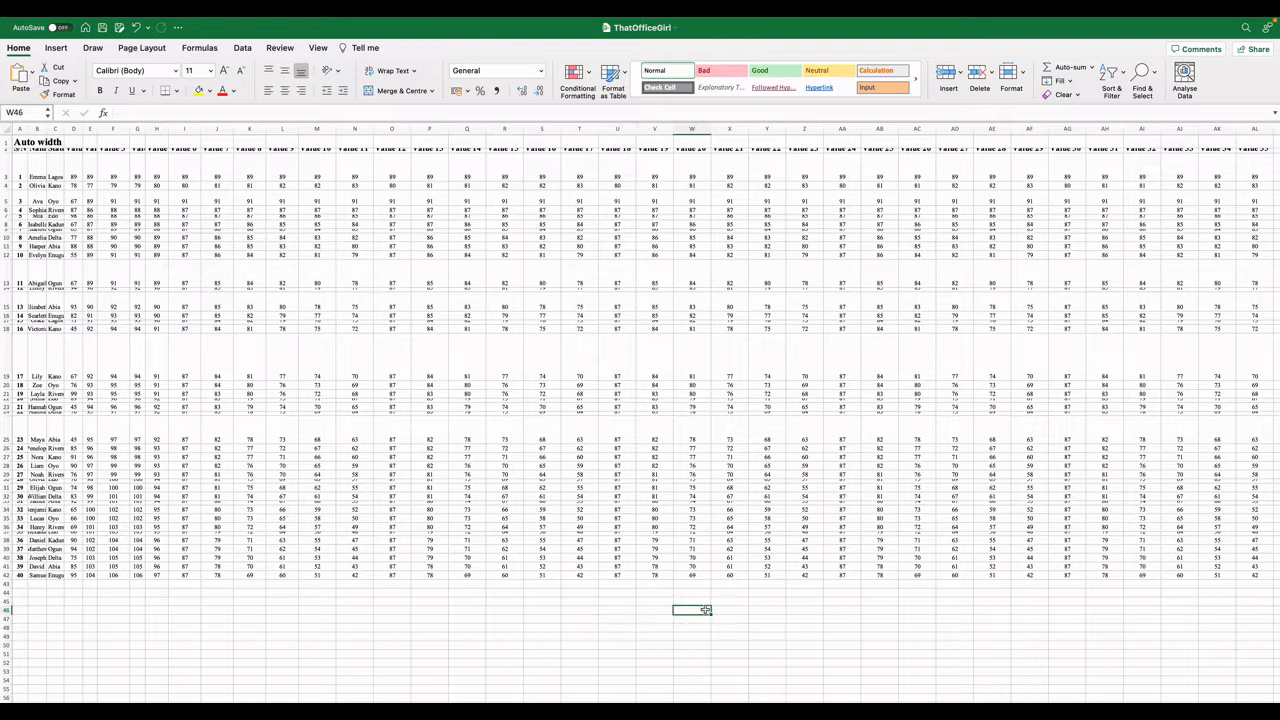
click(729, 610)
click(765, 611)
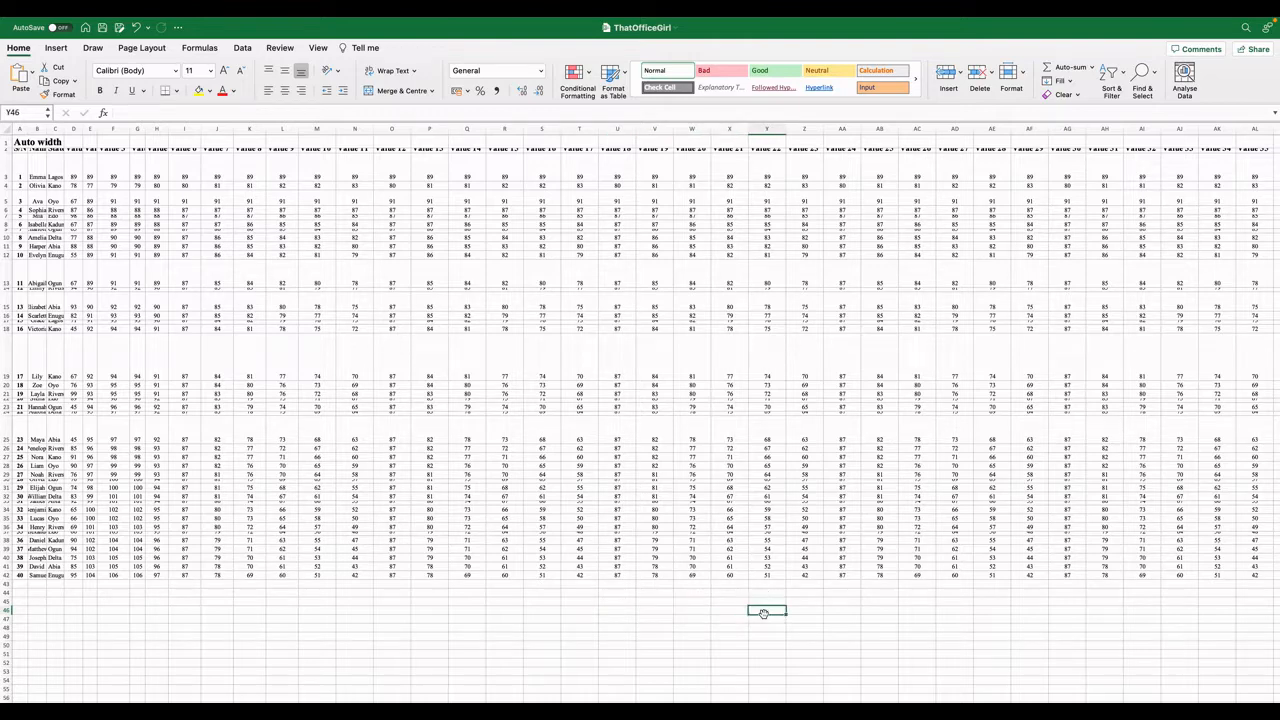
click(654, 608)
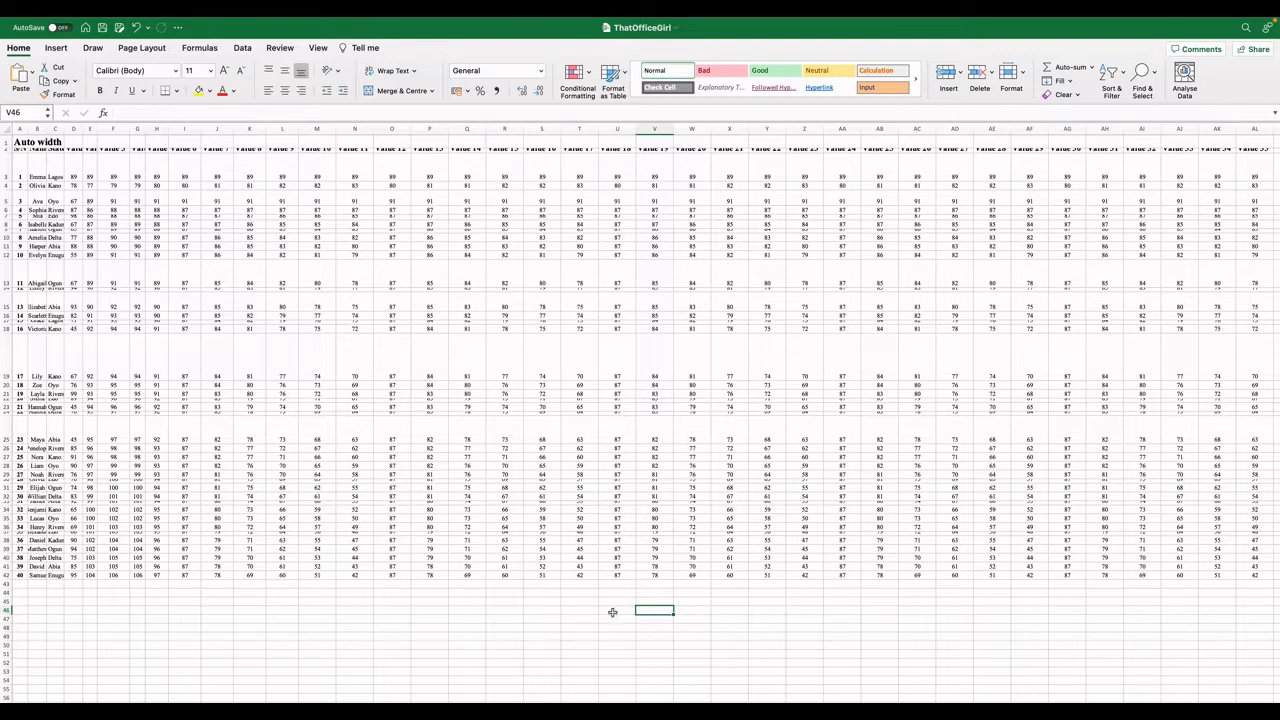
click(605, 610)
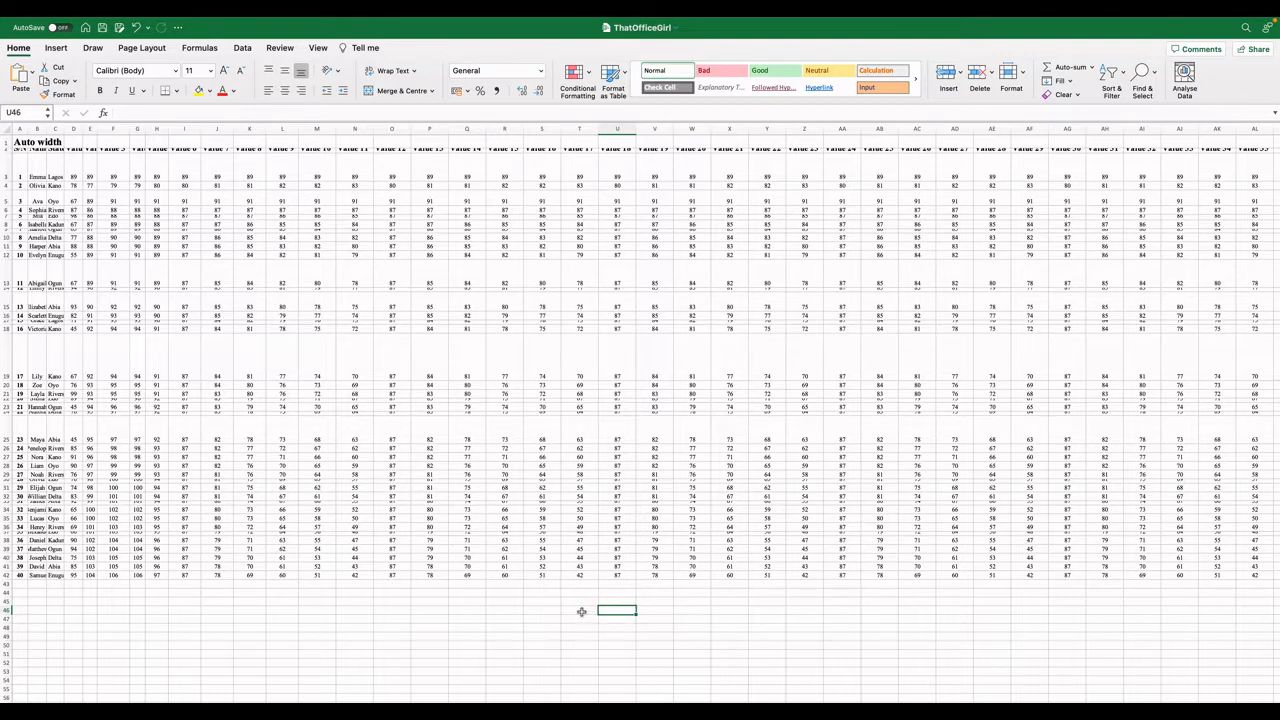
click(30, 112)
click(415, 625)
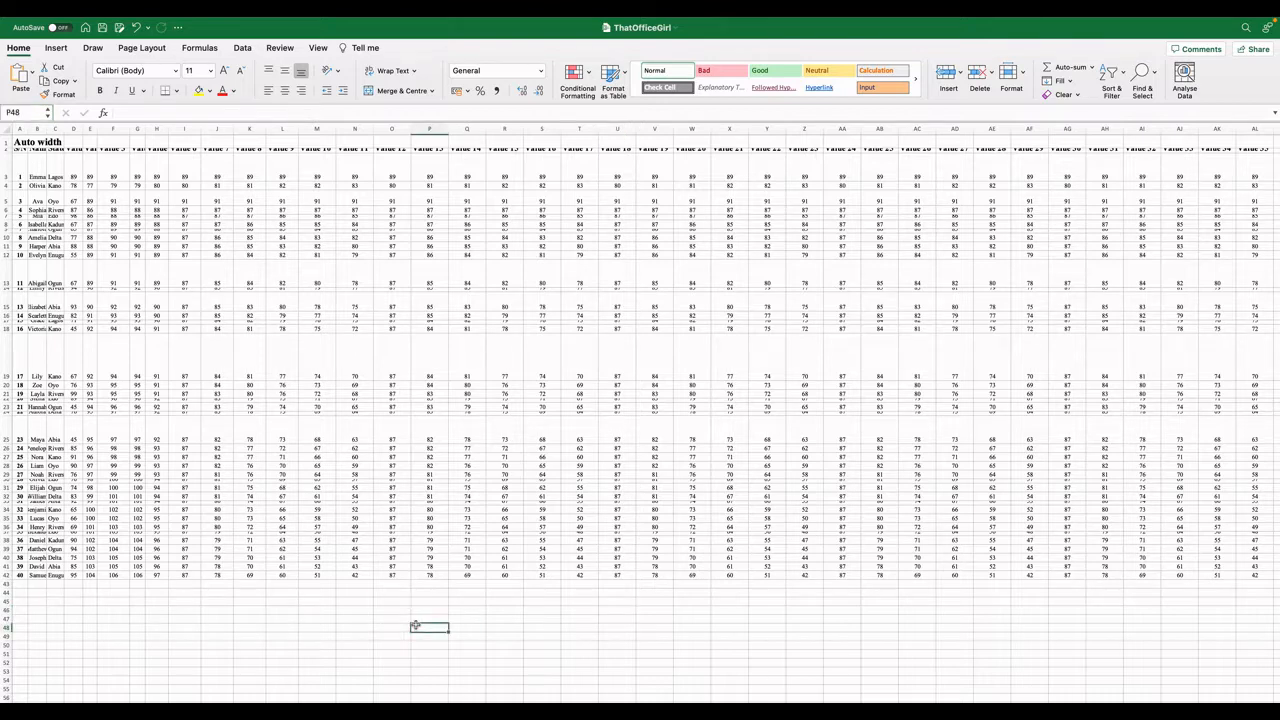
click(13, 108)
click(547, 647)
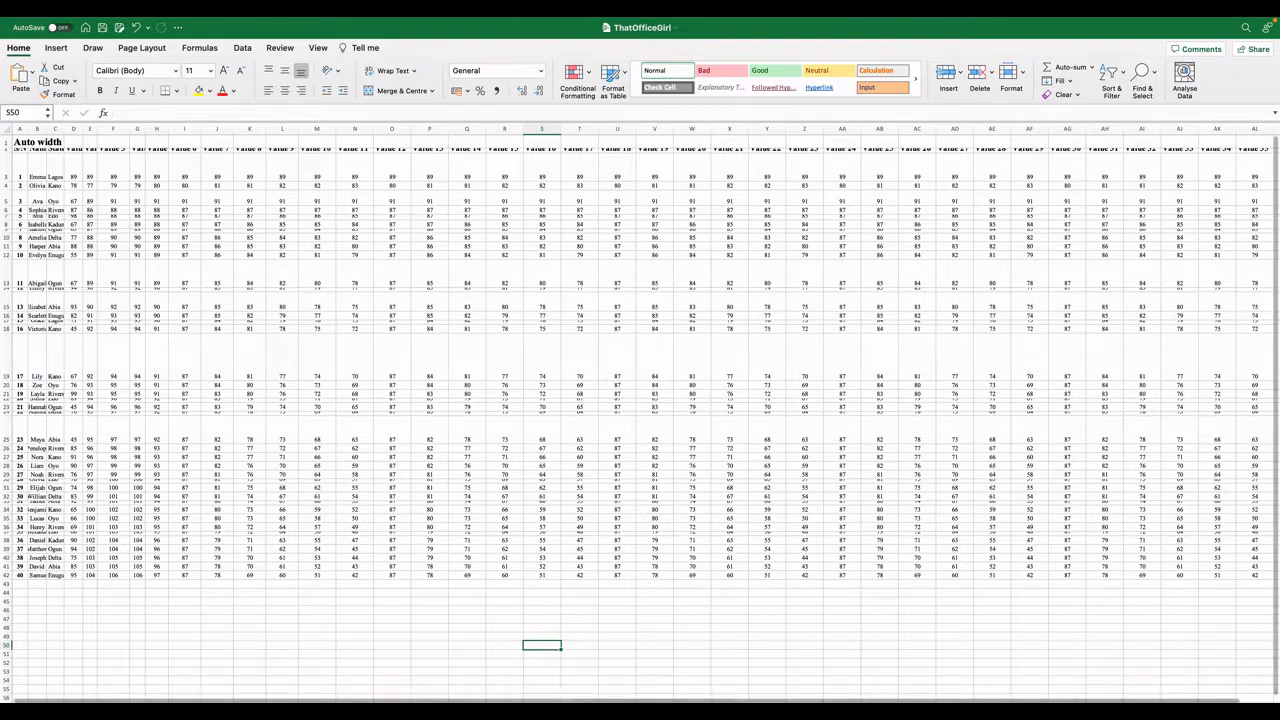
Inspect the Name header text in cell B2 of the zoomed-in sheet.
scroll(640, 415, up, 5)
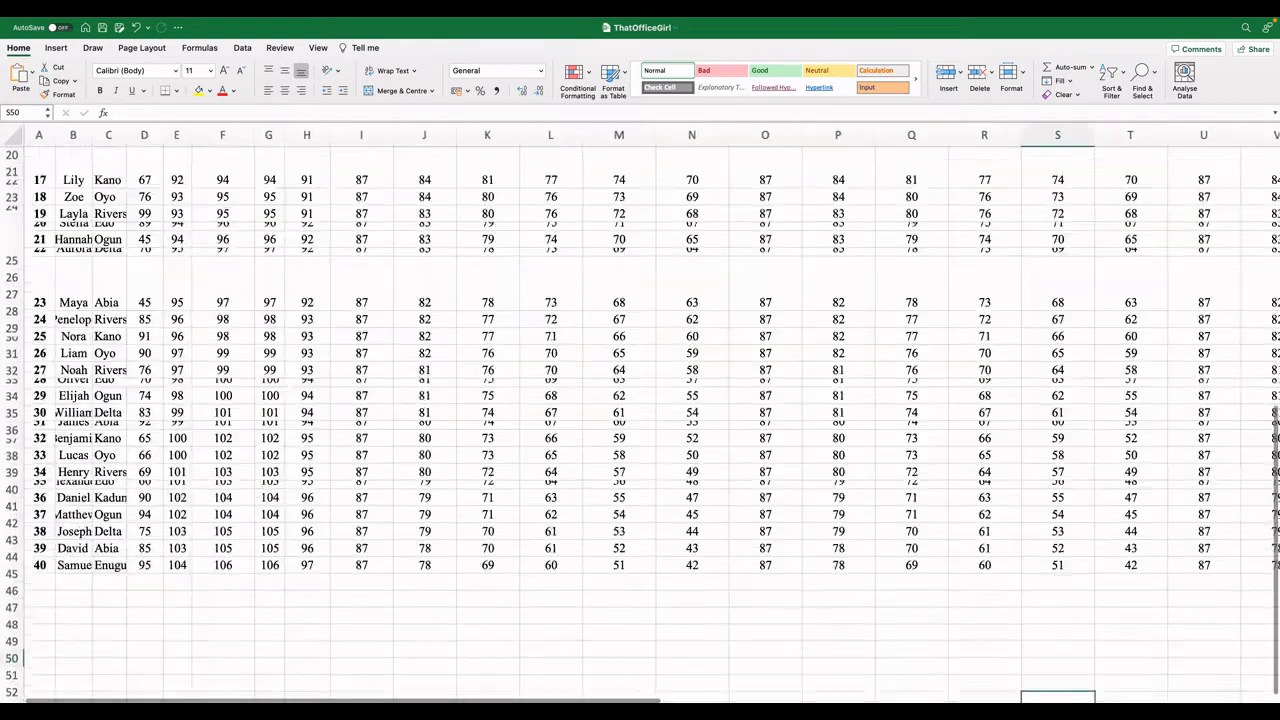
scroll(640, 415, down, 1)
scroll(610, 388, up, 10)
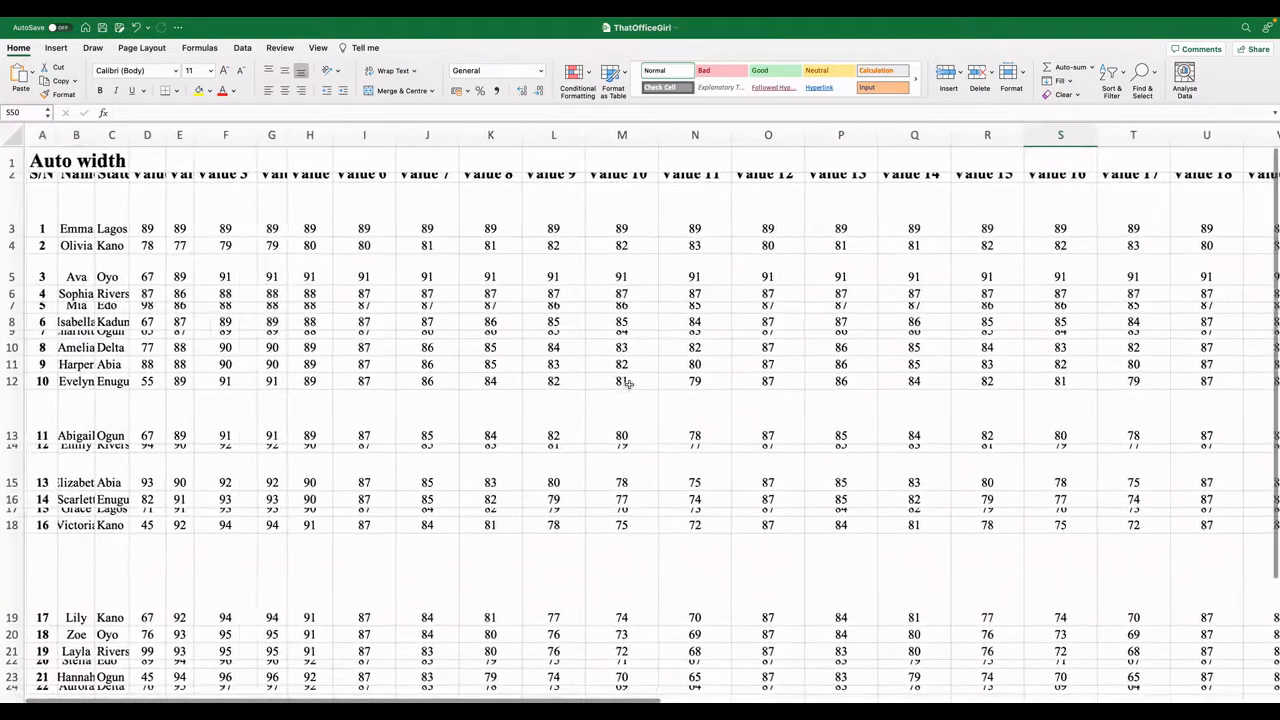
click(79, 177)
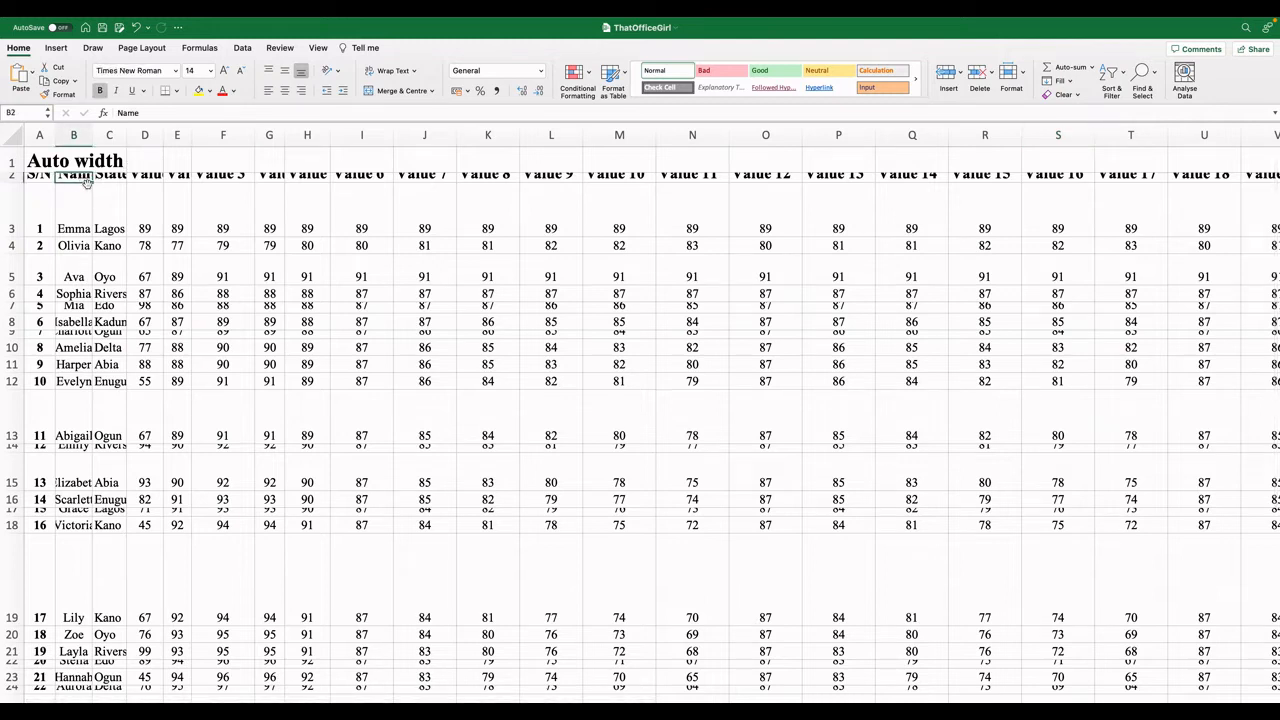
click(133, 114)
drag(150, 112, 100, 112)
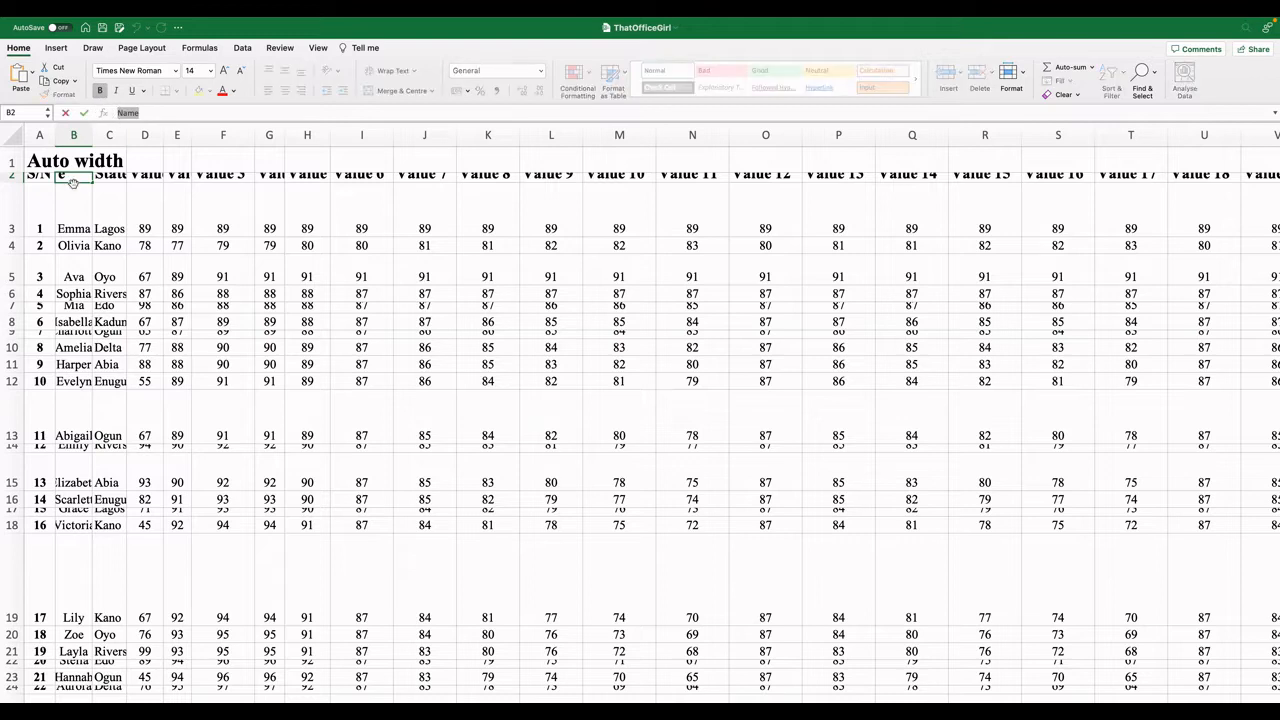
key(Return)
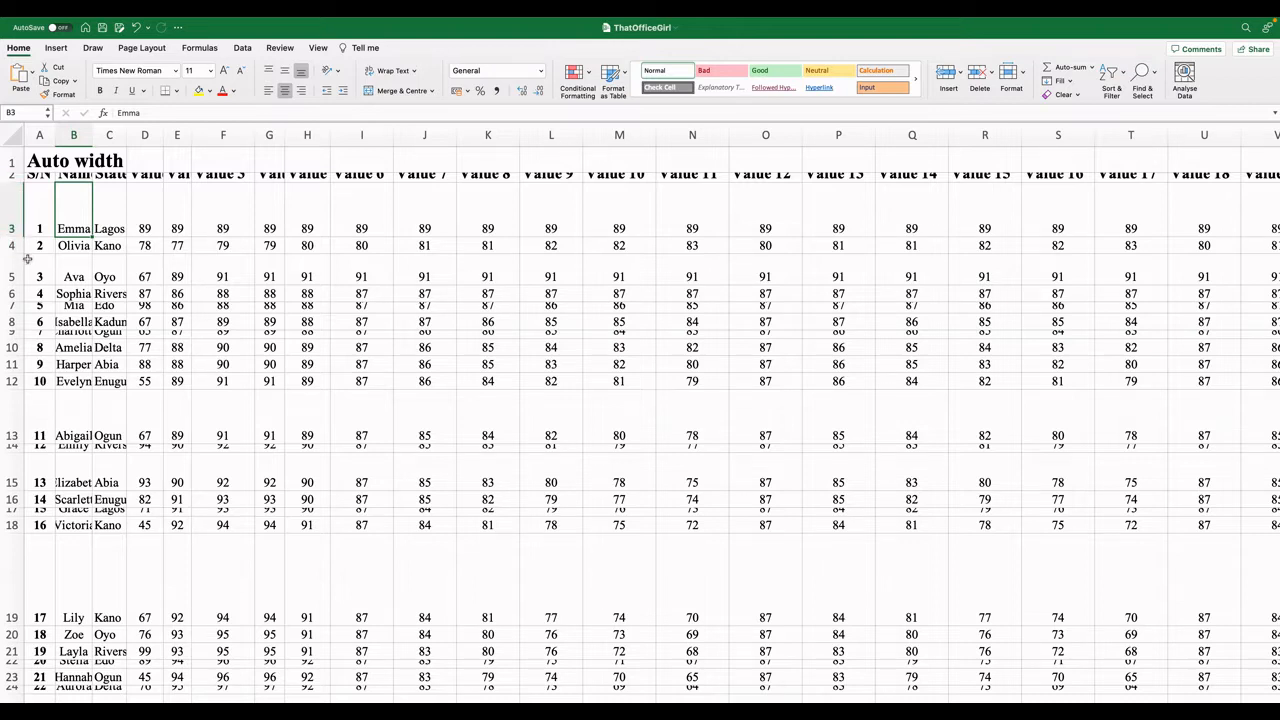
click(12, 332)
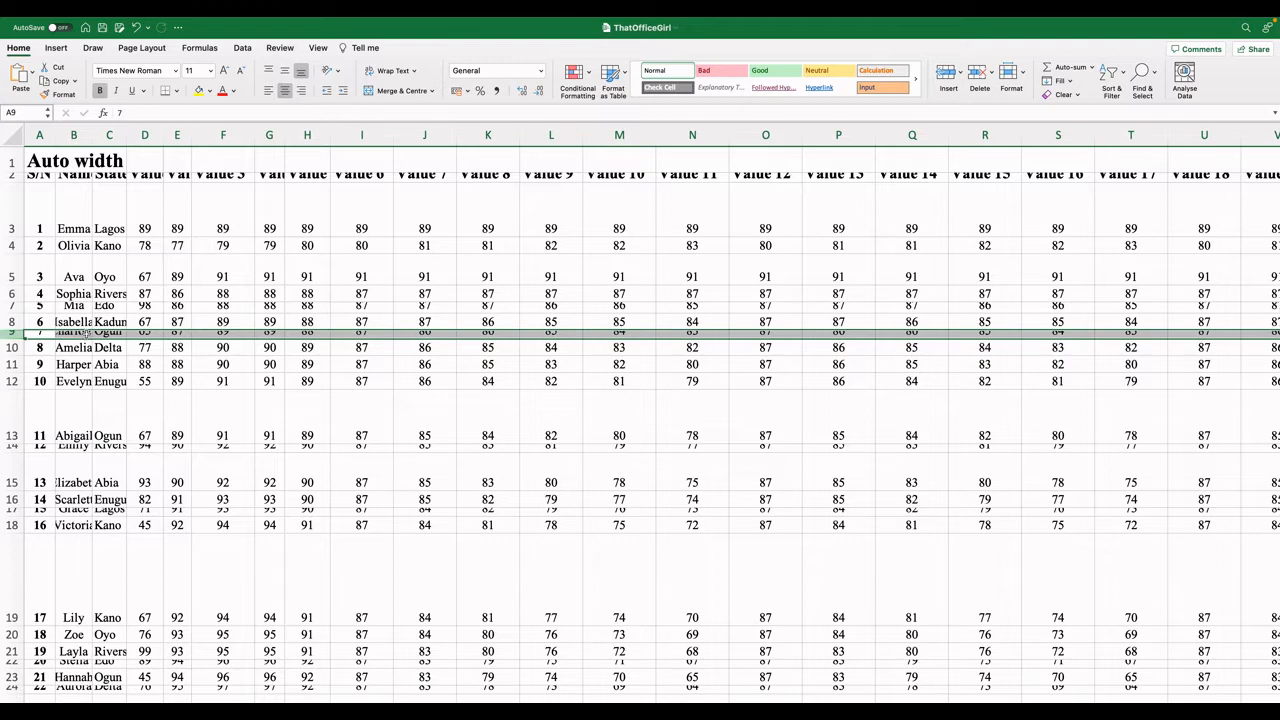
click(33, 162)
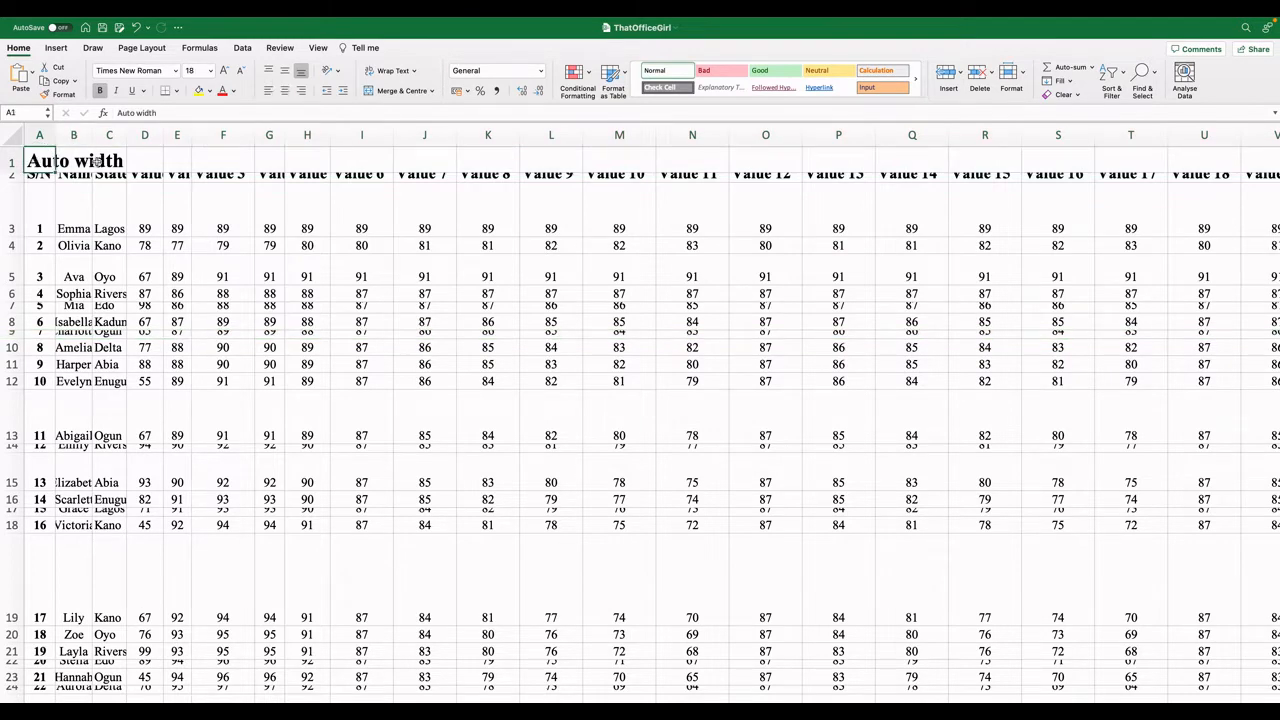
text(h)
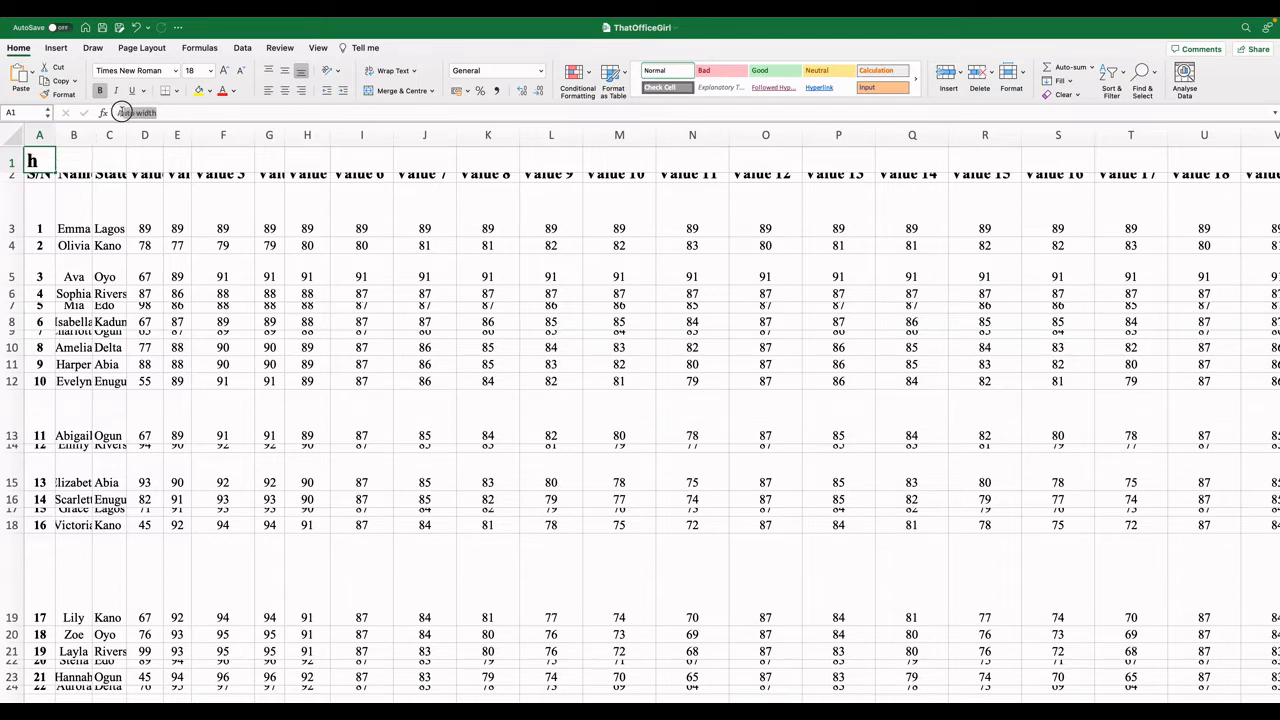
key(Escape)
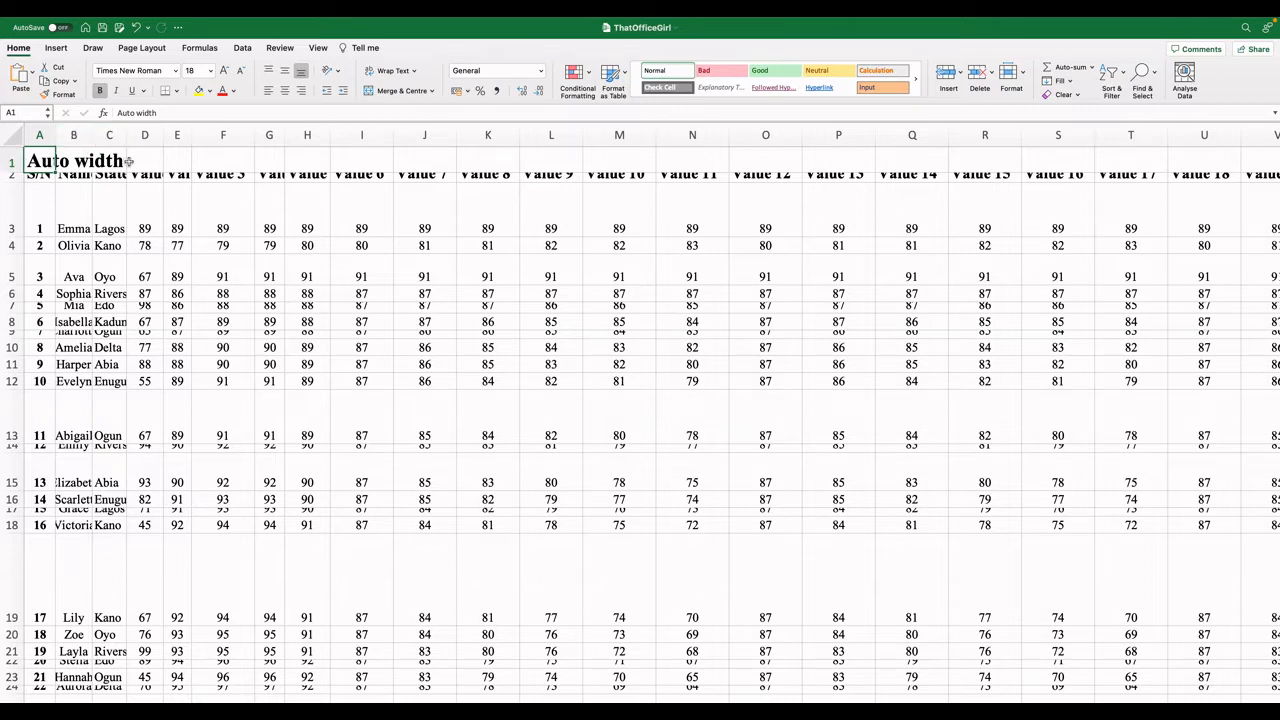
Widen column G manually so Value 4 shows, then narrow it back to its original width.
click(129, 161)
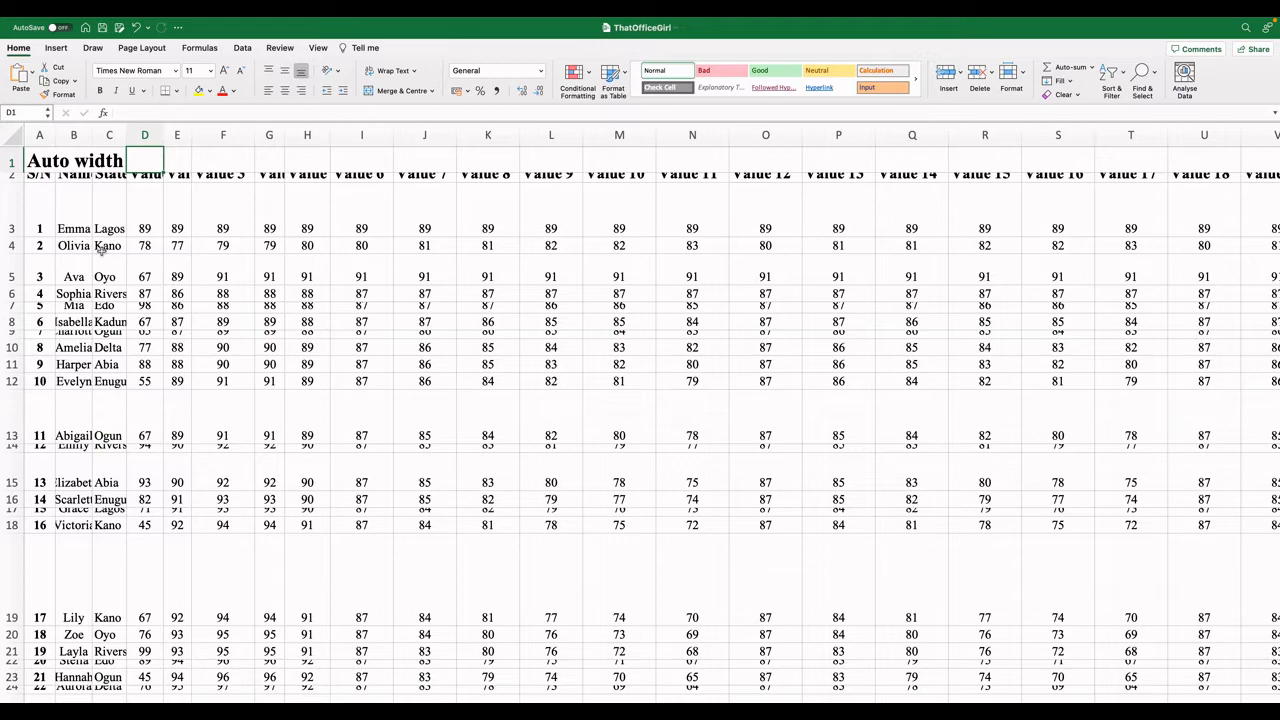
click(272, 135)
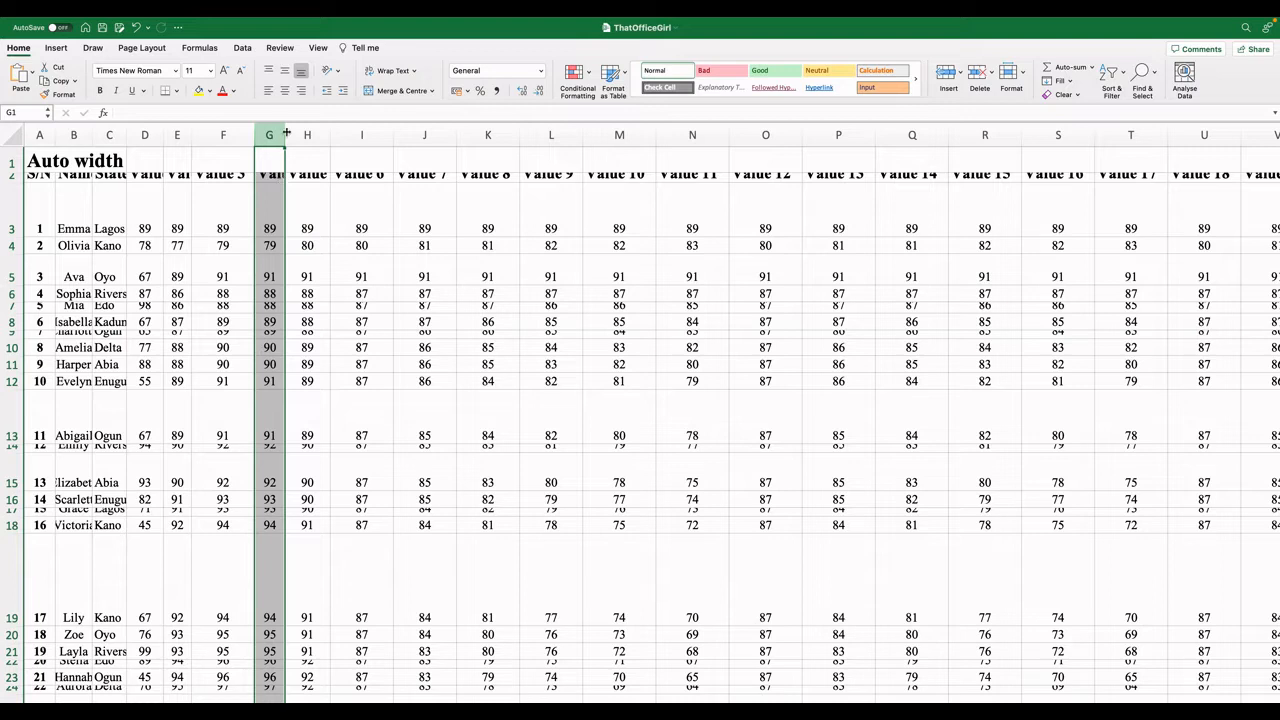
mouse_move(285, 132)
mouse_down()
mouse_move(323, 121)
mouse_move(306, 120)
mouse_move(310, 132)
mouse_up()
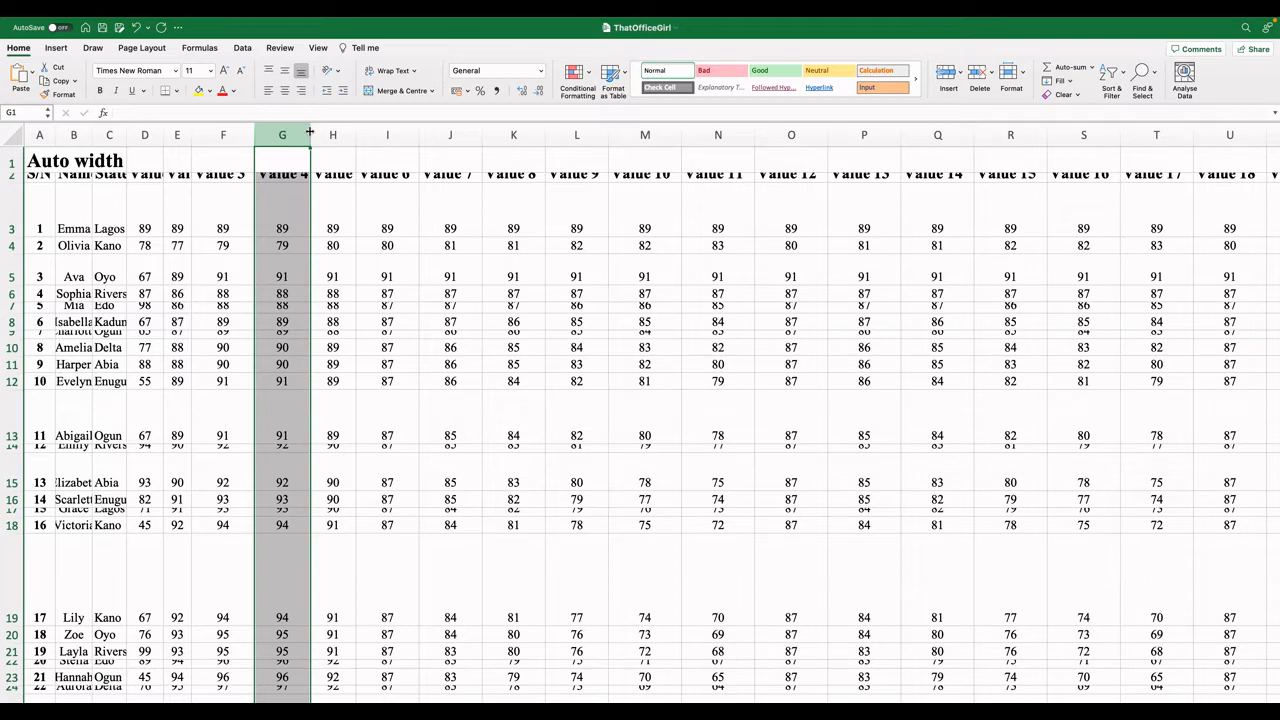
drag(310, 131, 288, 131)
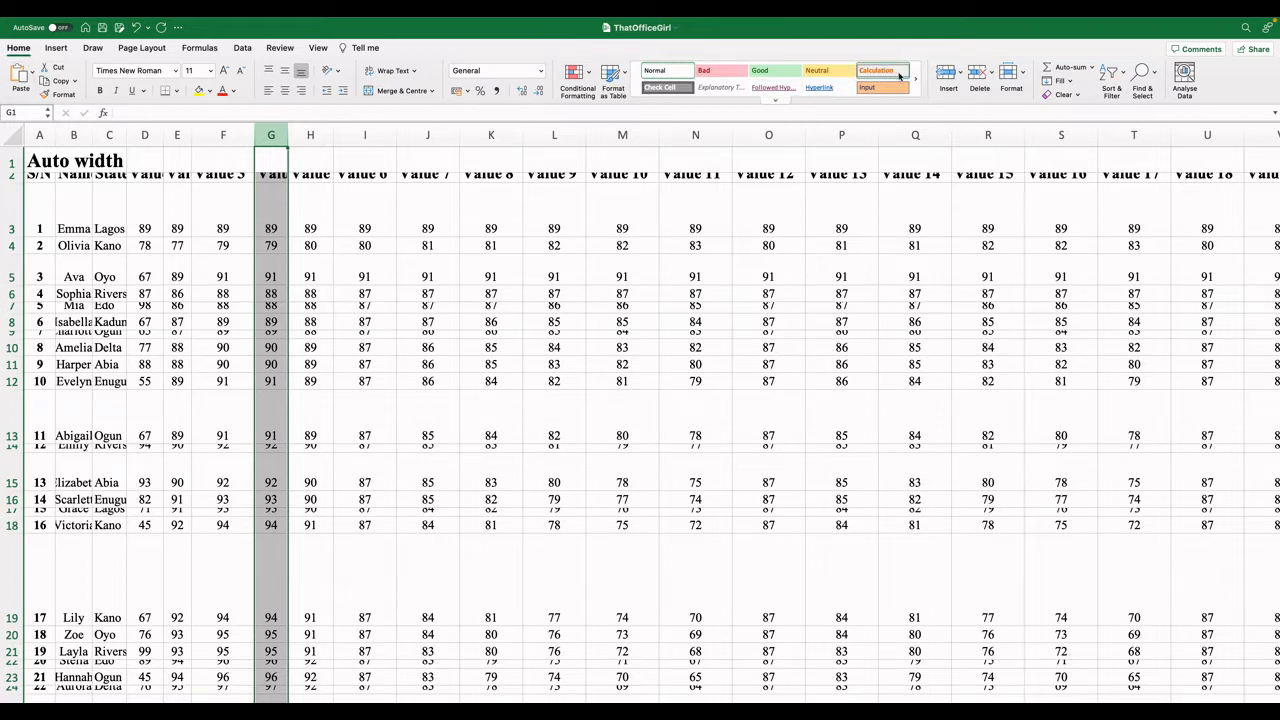
Auto-fit the width of column G to its contents, then undo the change.
click(1024, 76)
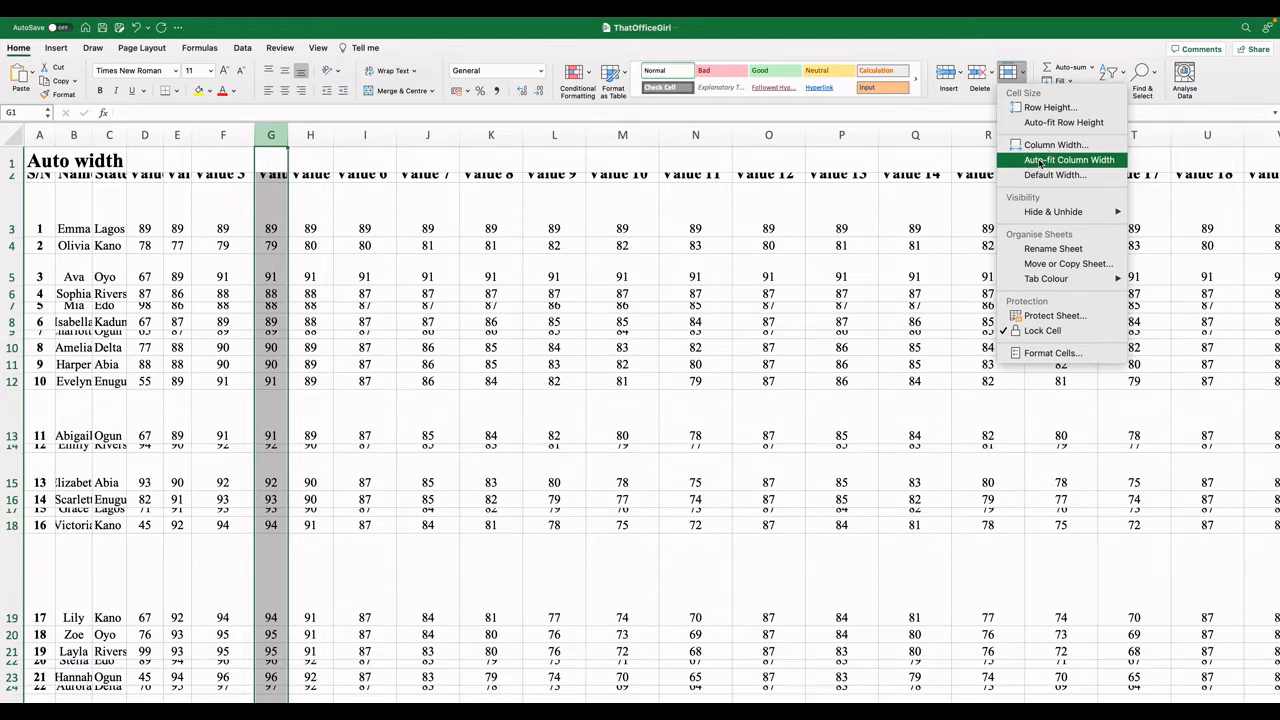
click(1040, 162)
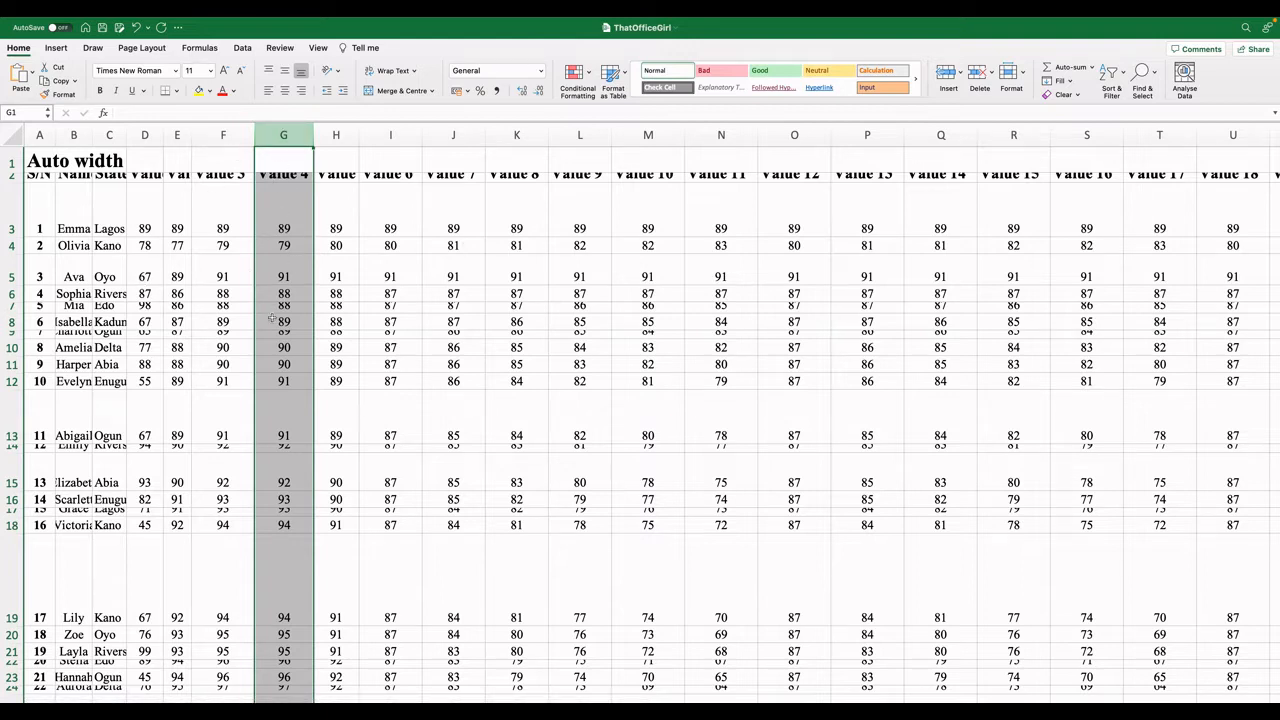
click(293, 176)
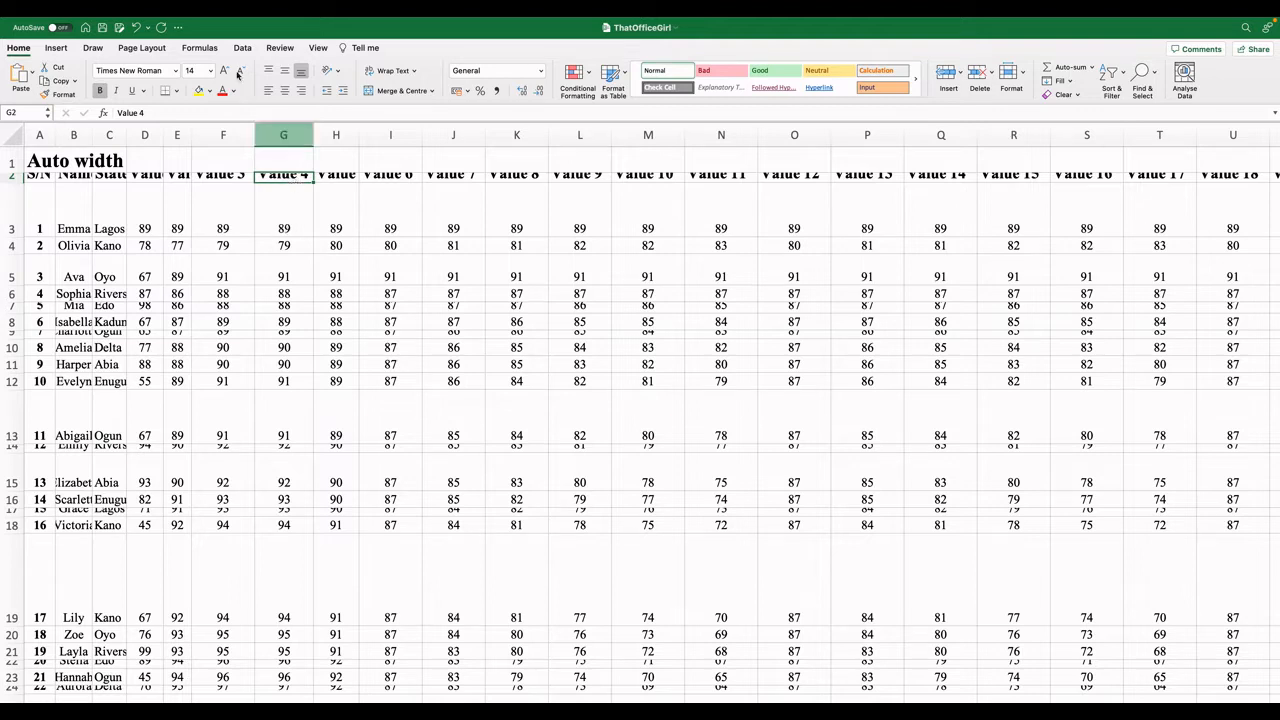
click(136, 27)
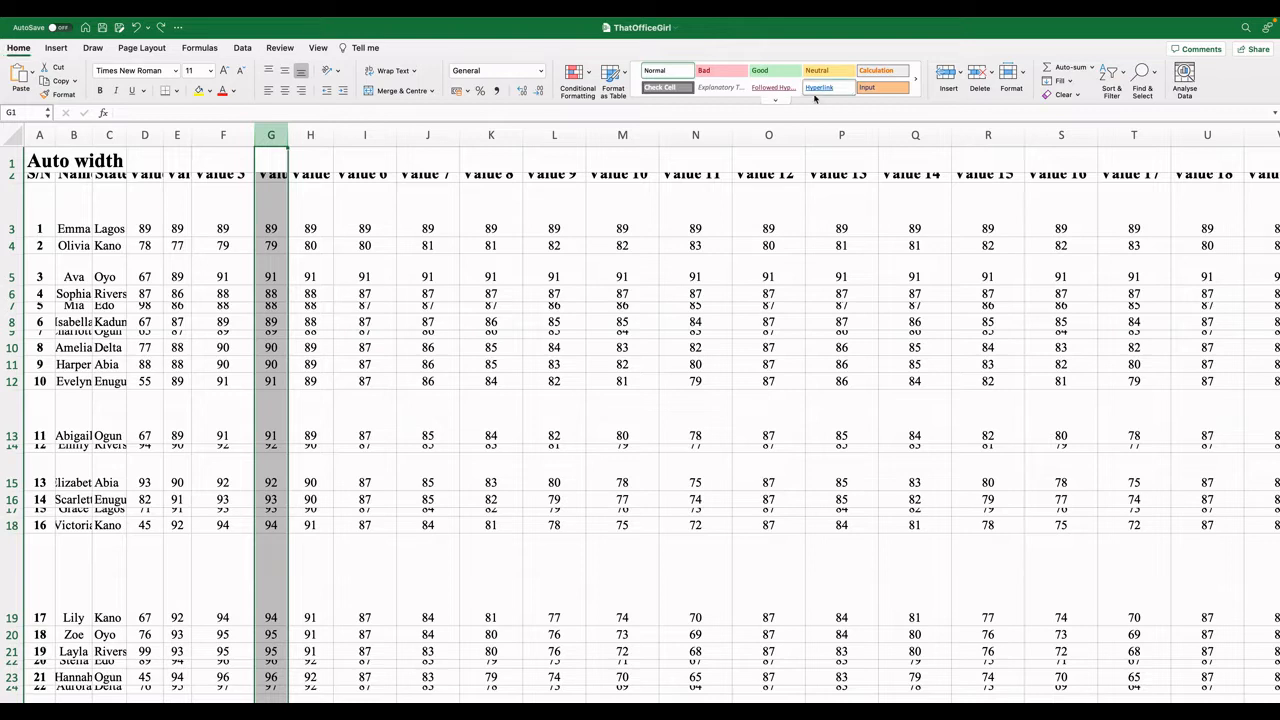
Auto-fit the width of column G so the Value 4 header fits.
click(1025, 77)
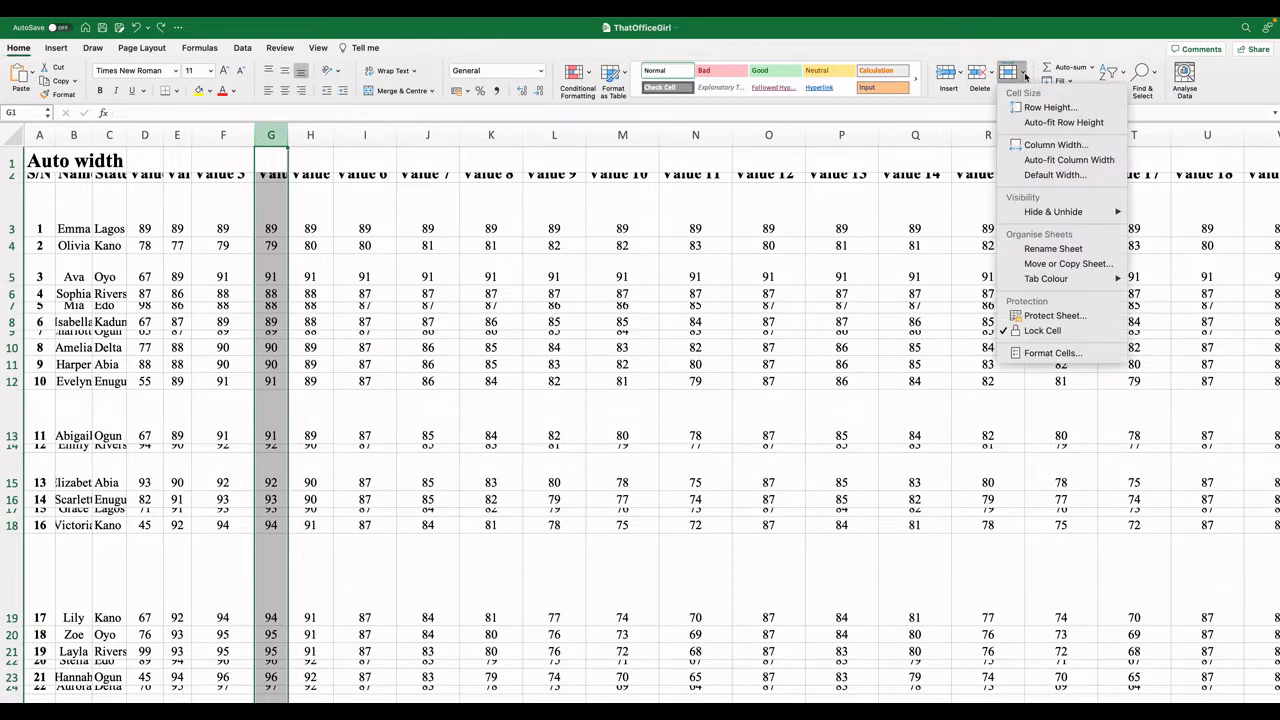
click(1062, 160)
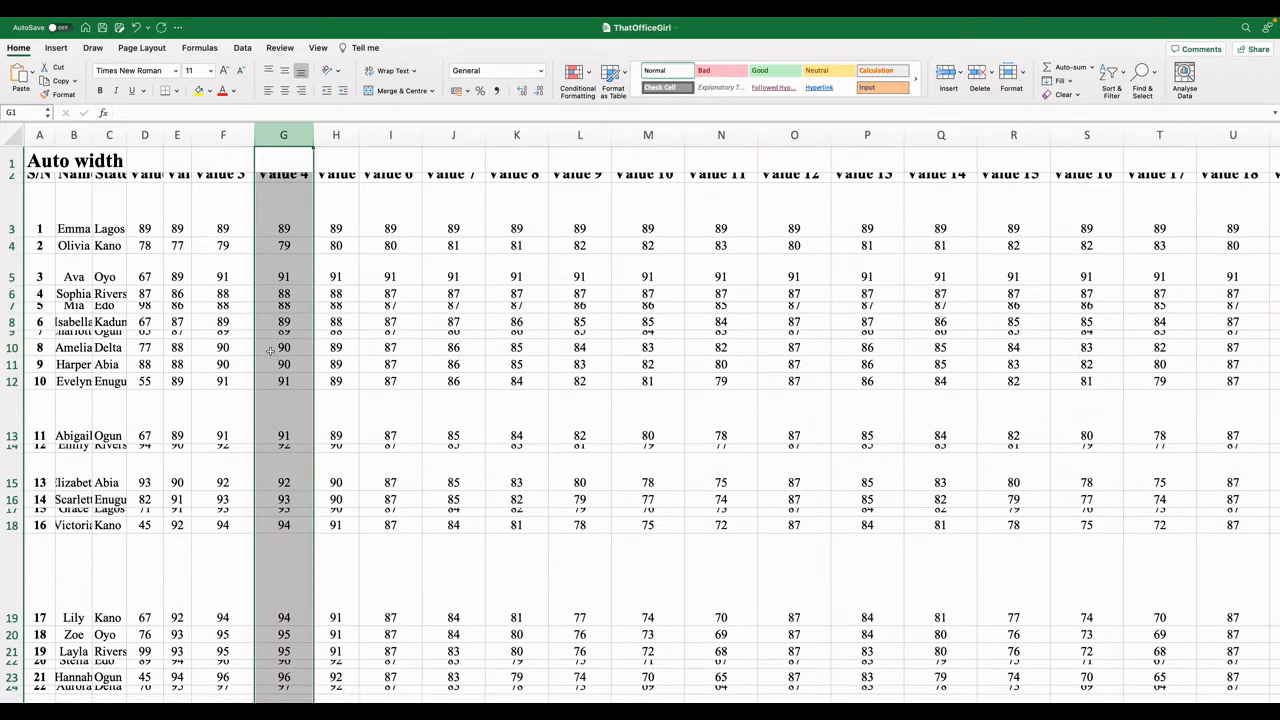
click(290, 181)
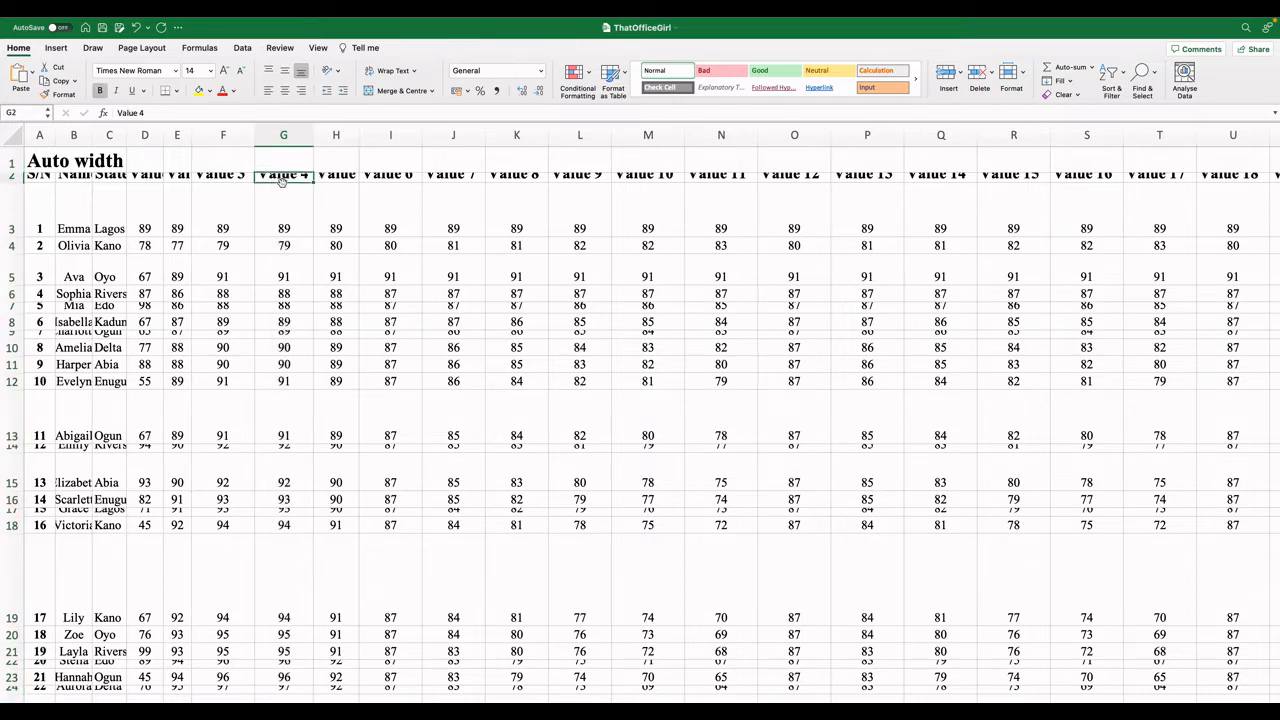
Auto-fit the height of header row 2 so its labels display fully.
click(12, 177)
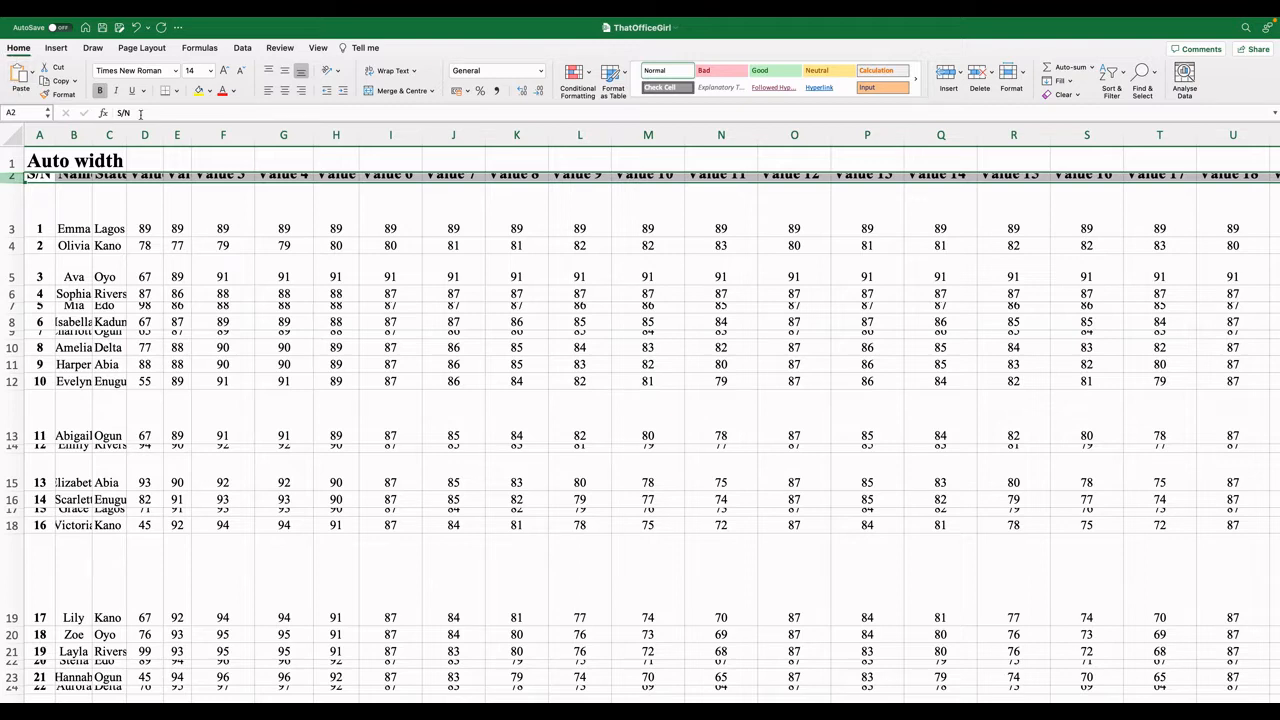
click(1023, 77)
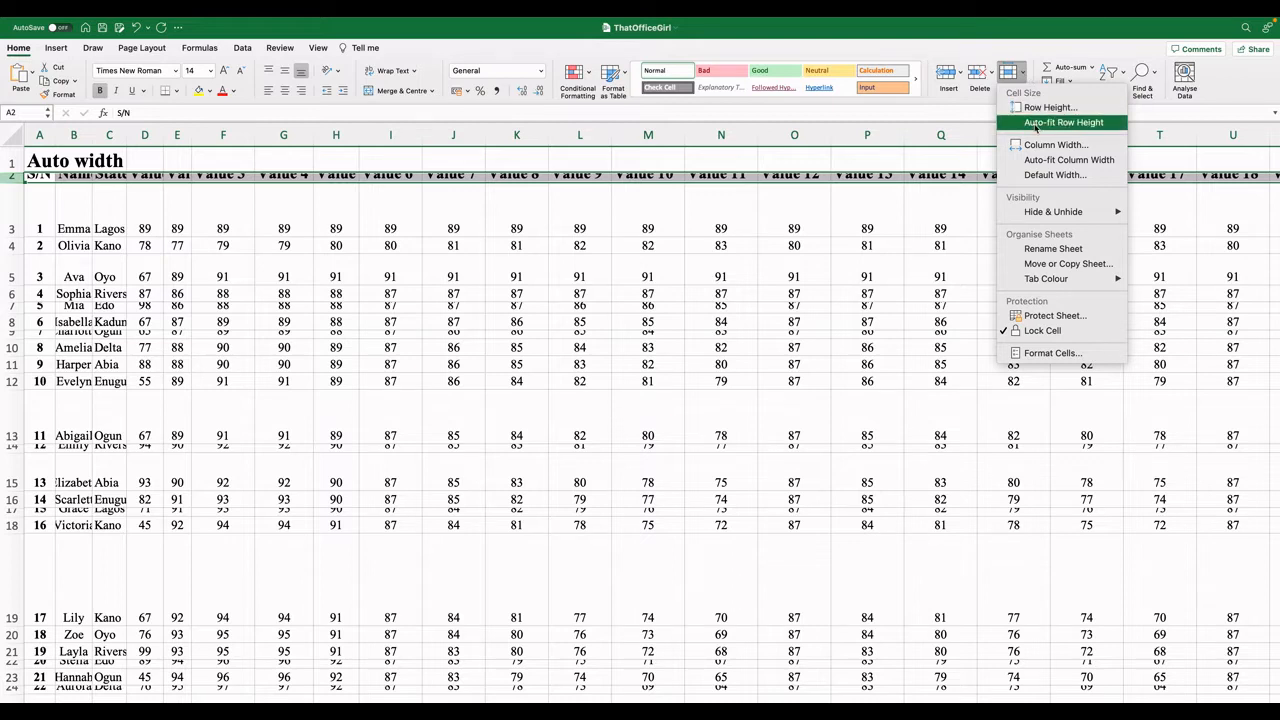
click(1035, 122)
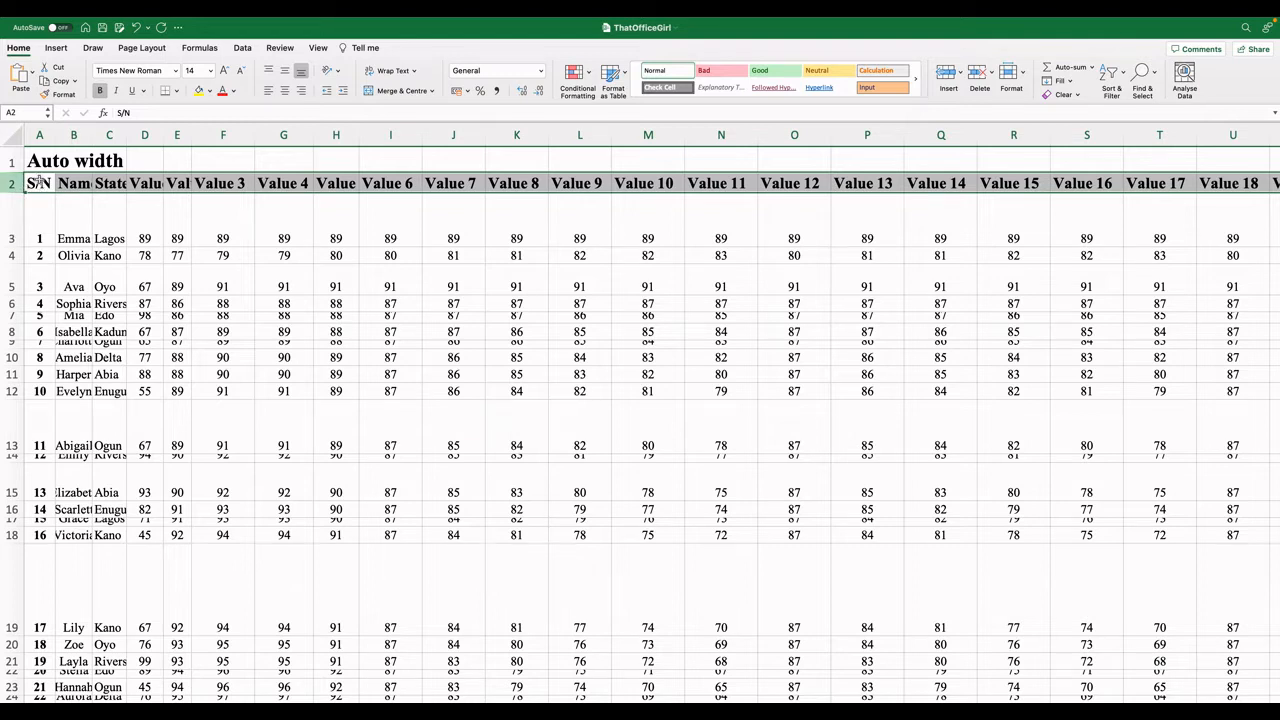
click(221, 134)
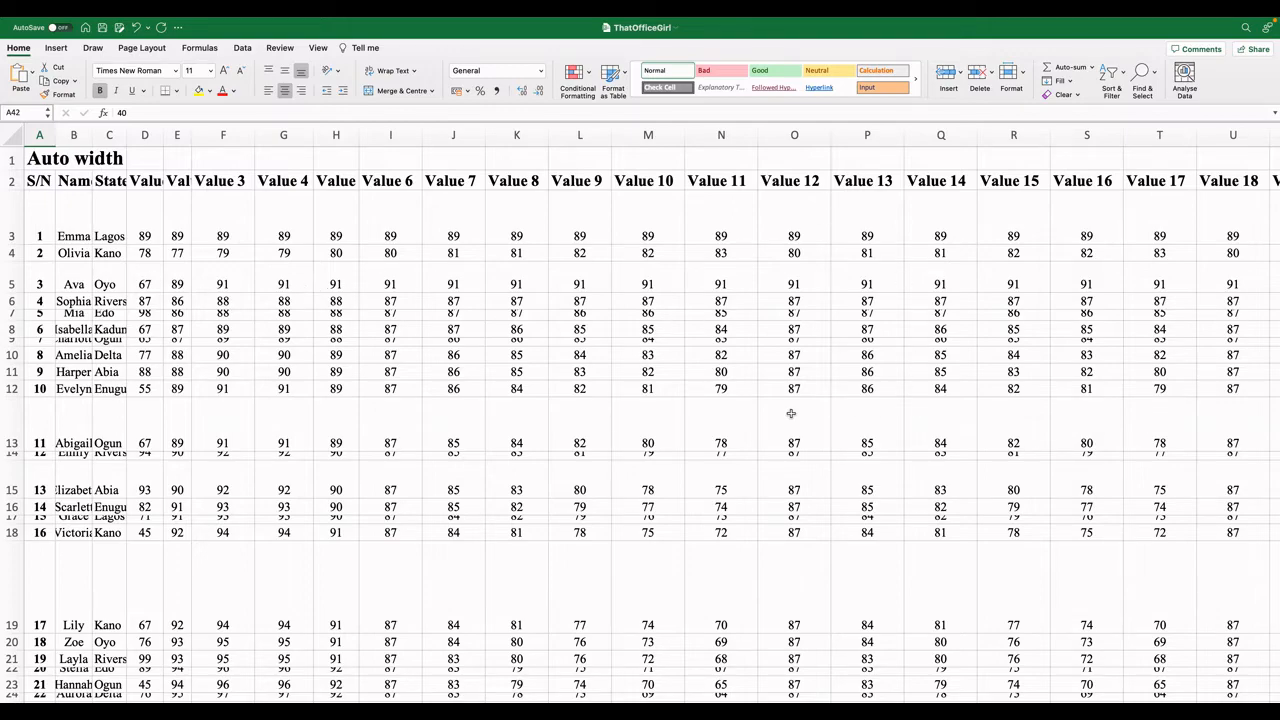
scroll(790, 413, right, 20)
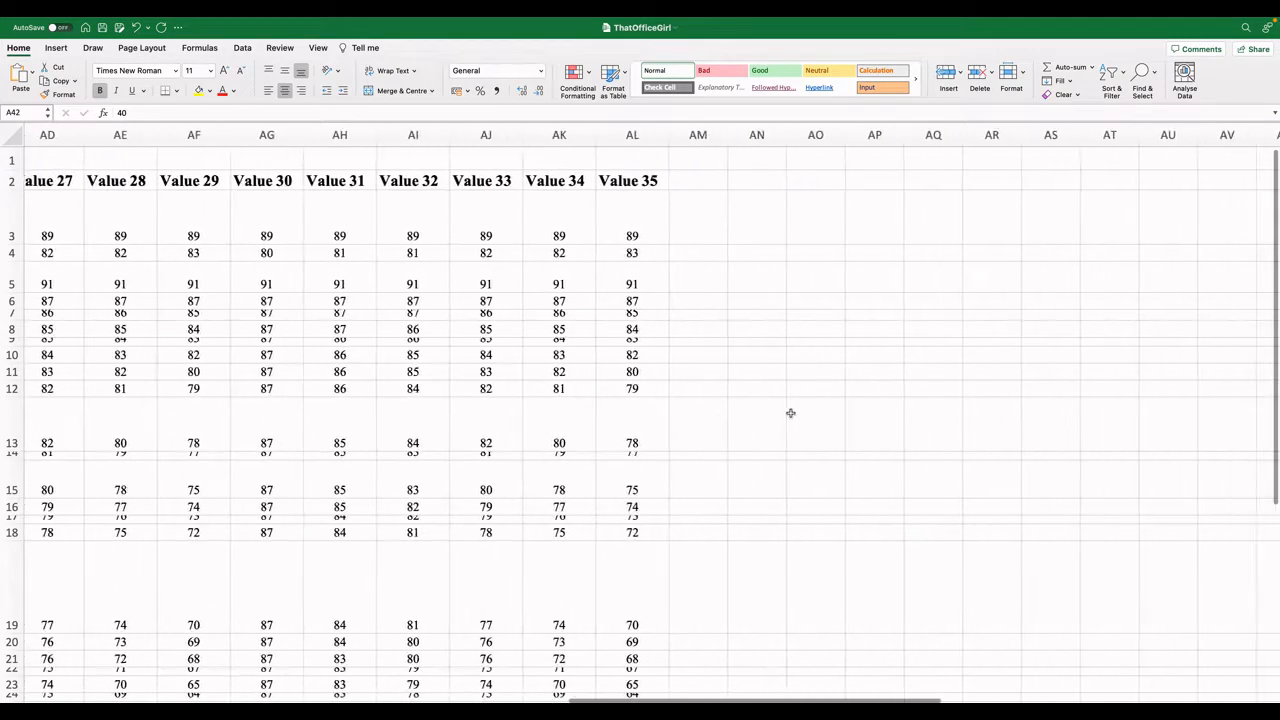
Manually narrow the width of column I and increase the height of row 33.
scroll(790, 413, left, 20)
scroll(464, 395, down, 5)
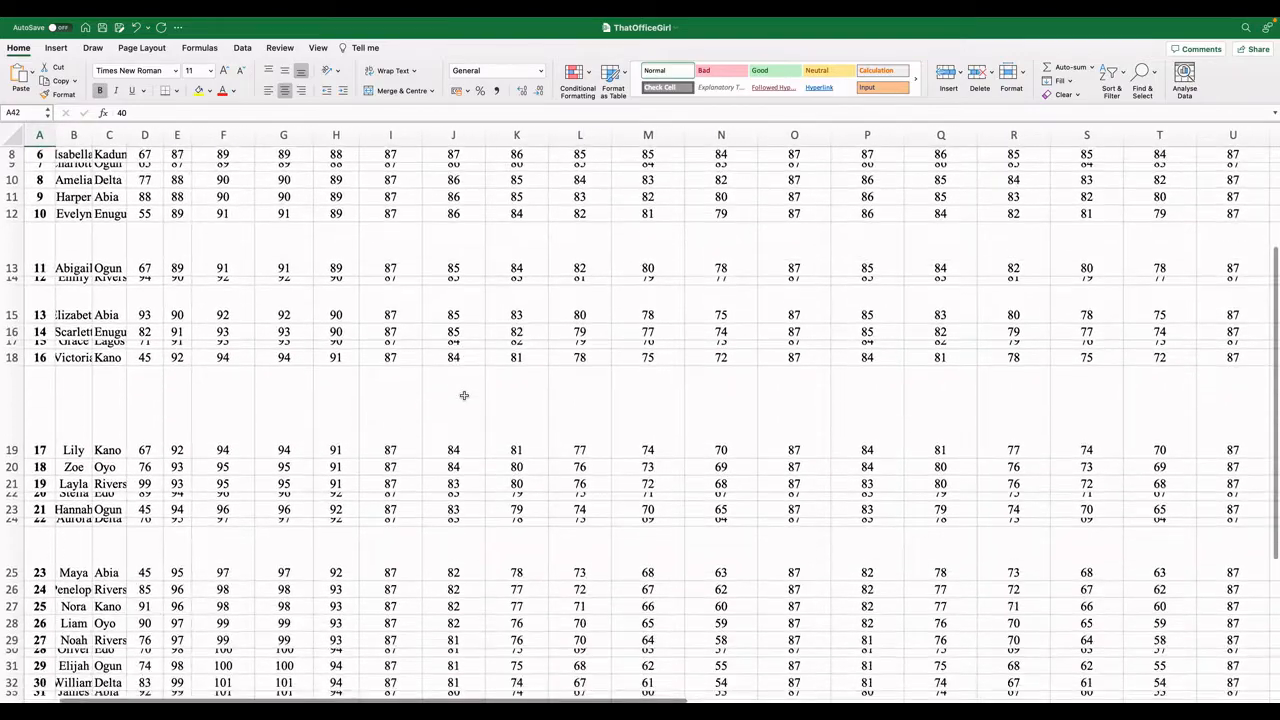
scroll(464, 395, down, 8)
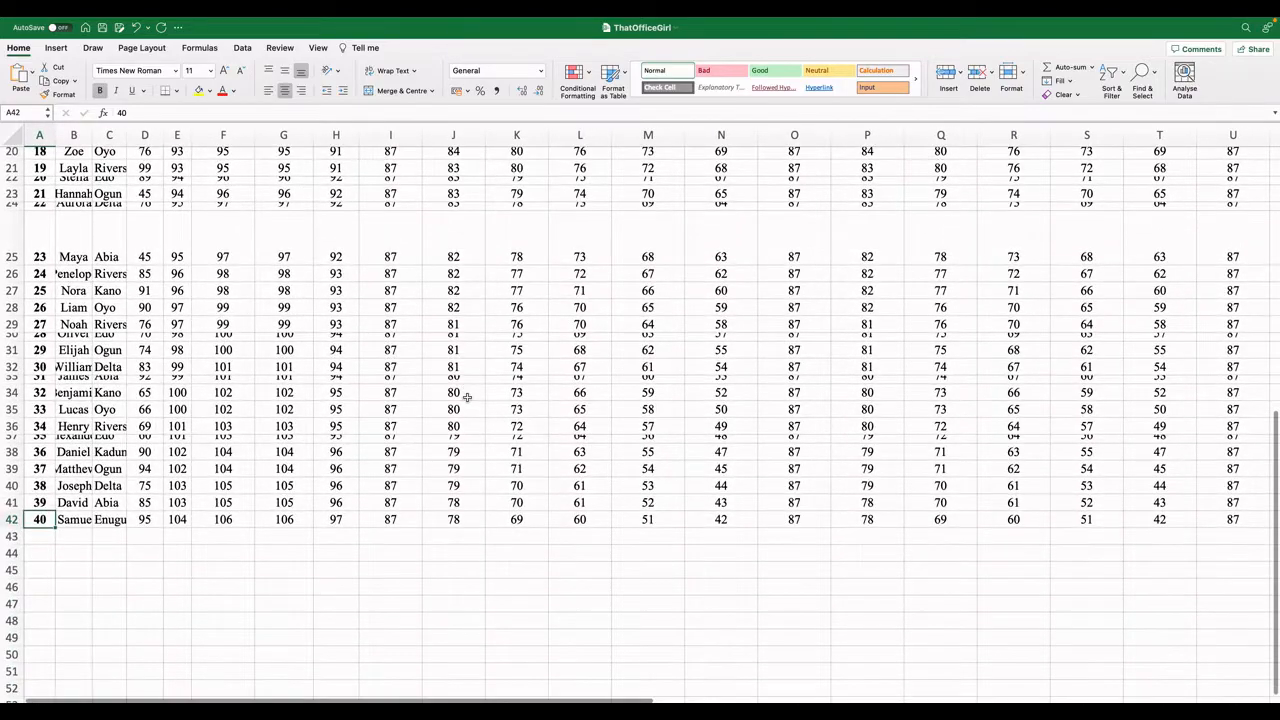
click(334, 134)
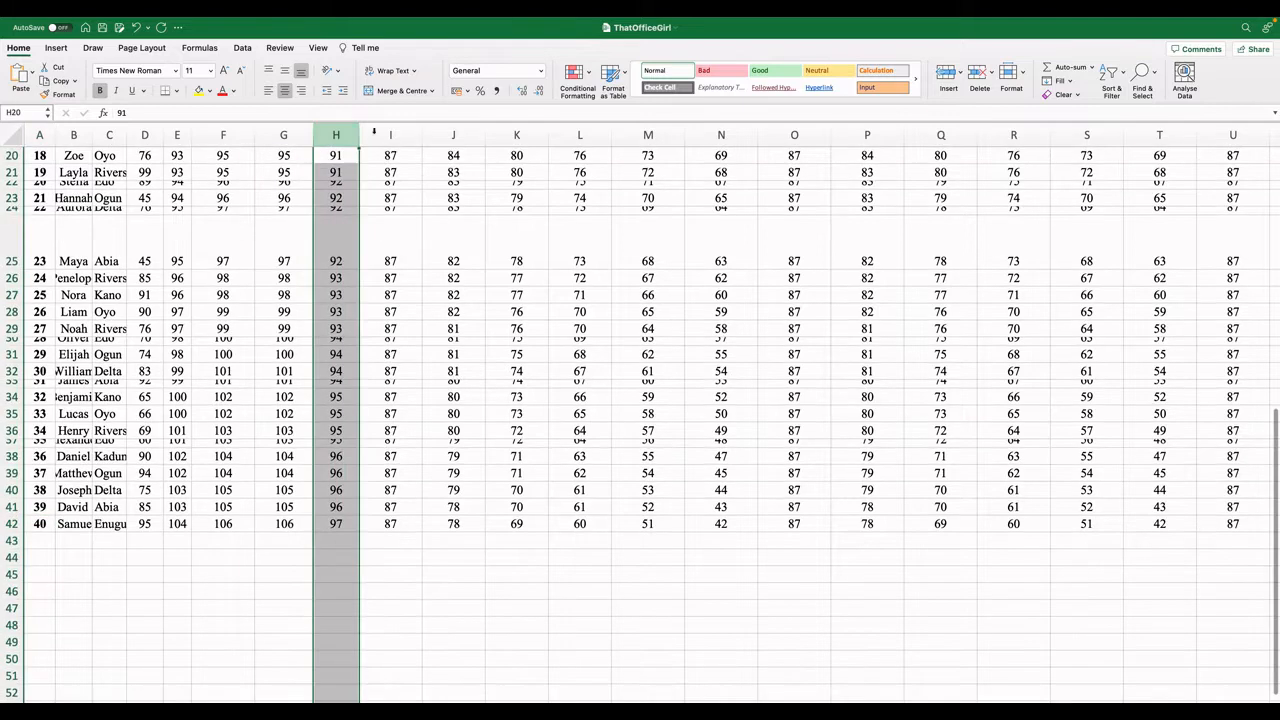
click(386, 134)
mouse_move(422, 134)
mouse_down()
mouse_move(454, 133)
mouse_move(401, 133)
mouse_up()
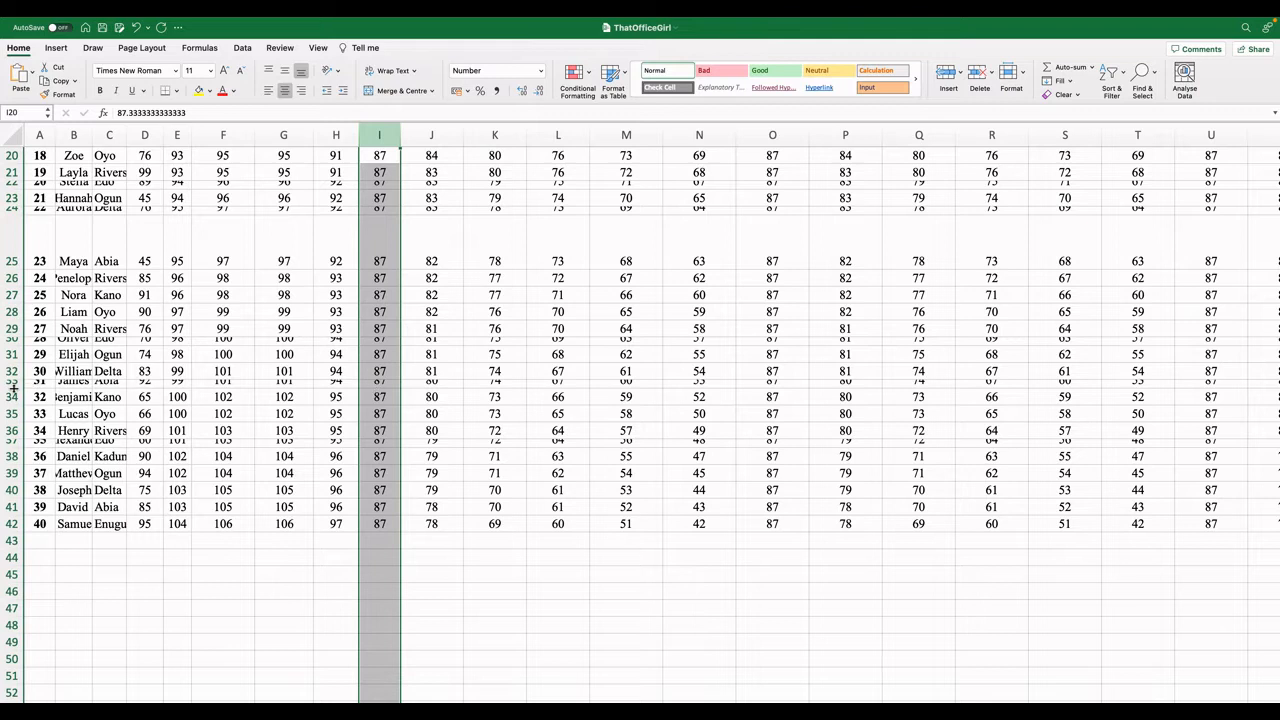
drag(12, 390, 16, 400)
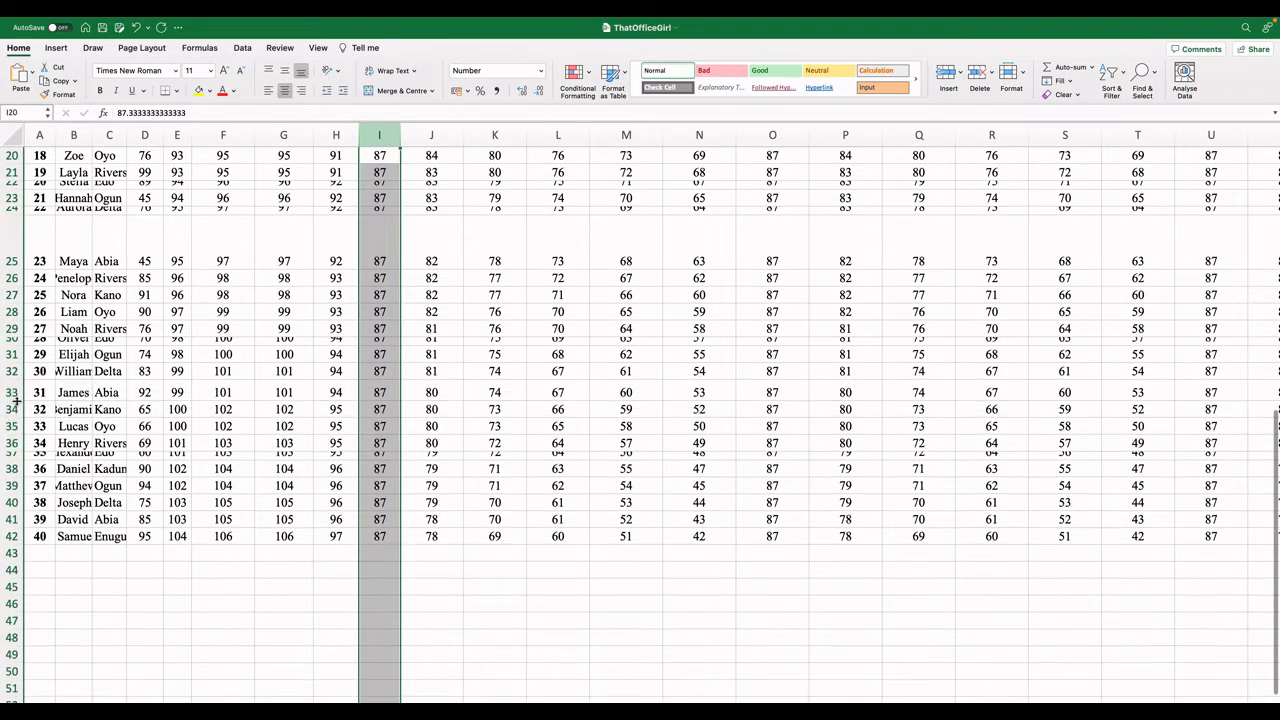
Select the entire sheet and auto-fit the widths of all columns at once.
scroll(403, 375, up, 2)
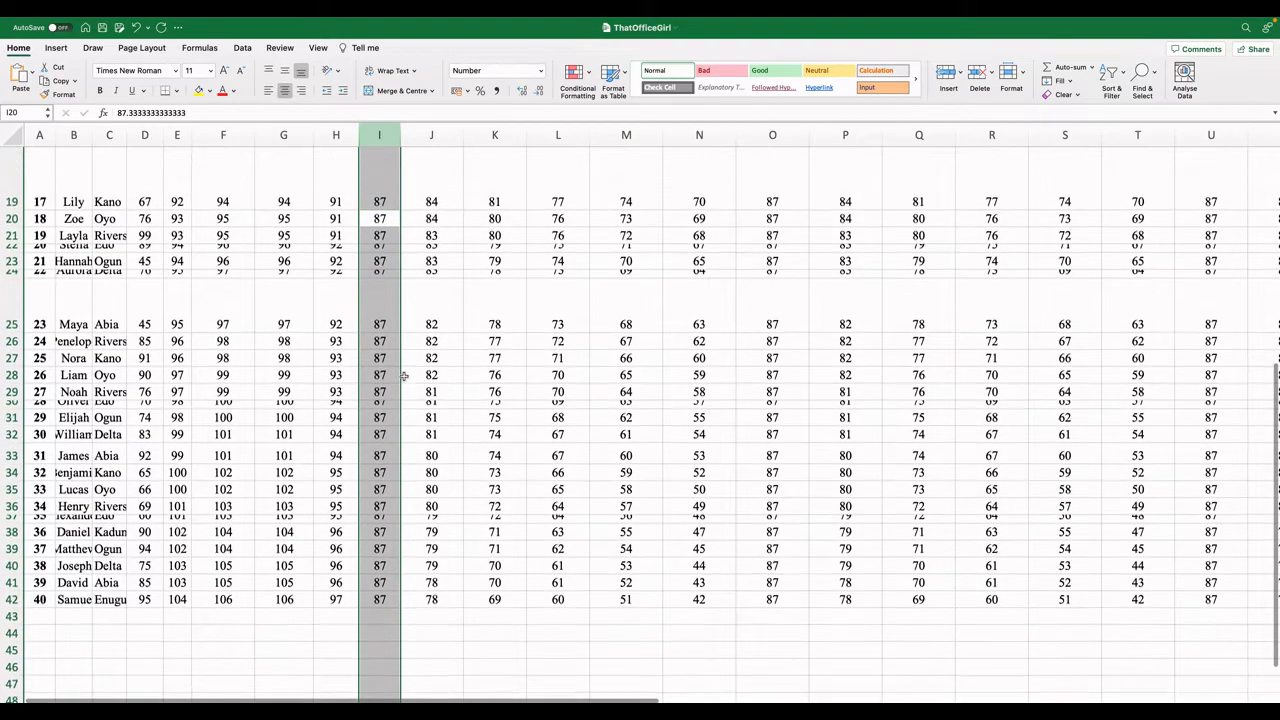
scroll(403, 375, up, 10)
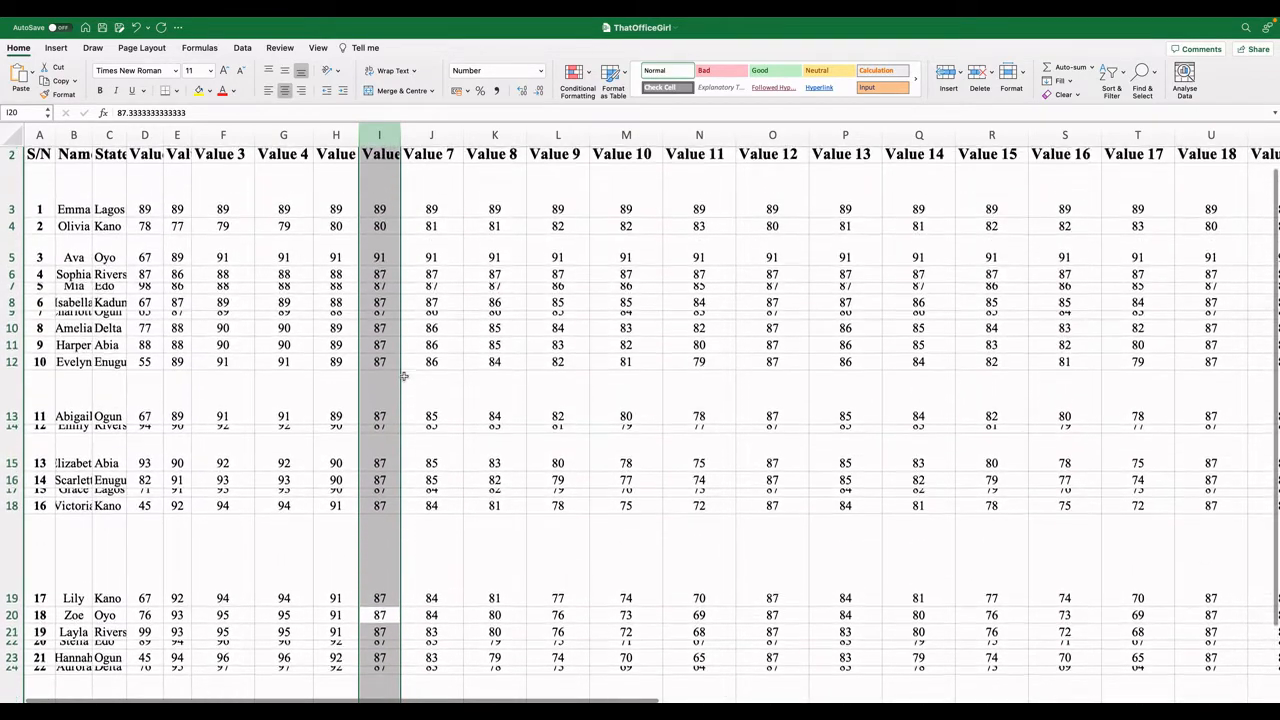
scroll(403, 375, up, 1)
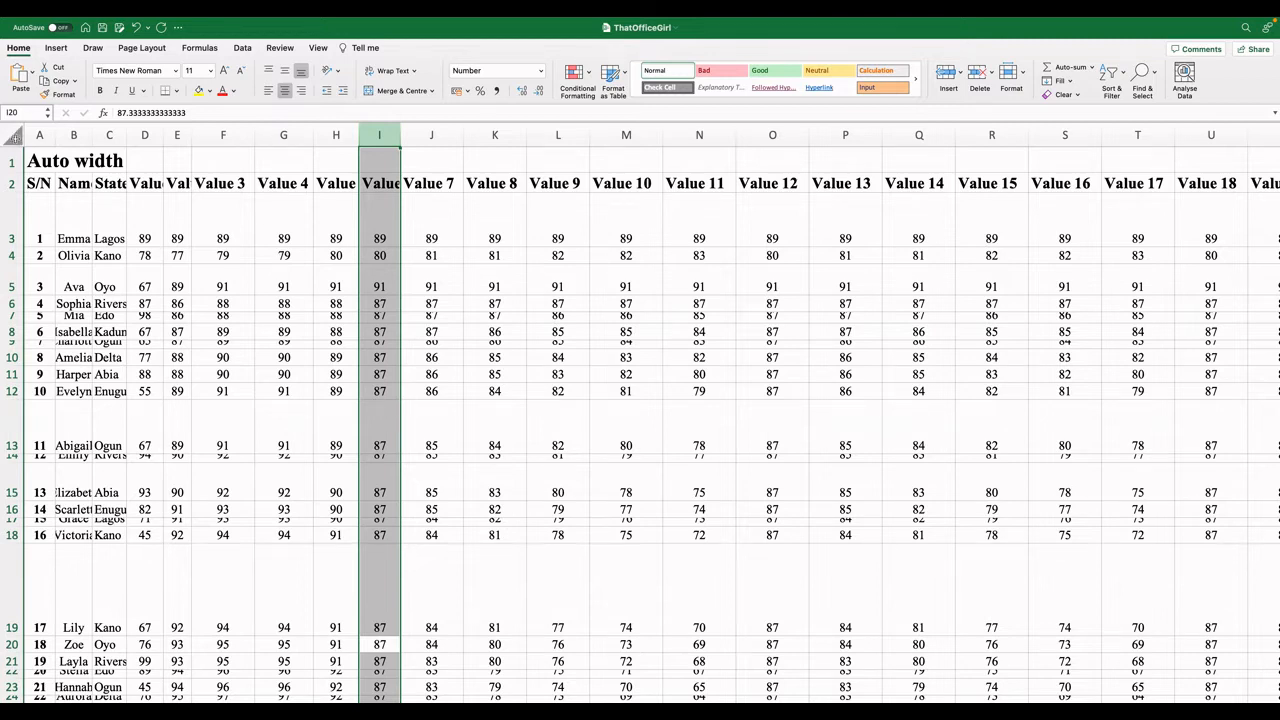
click(13, 134)
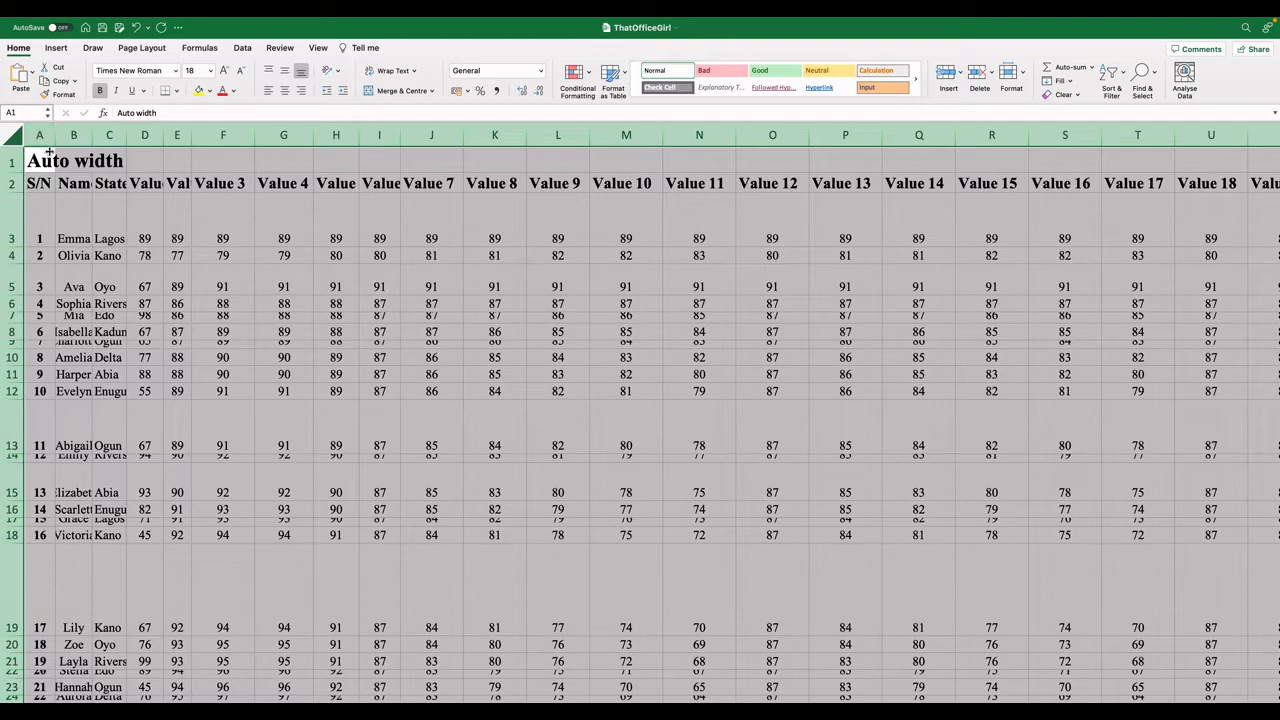
scroll(335, 178, right, 15)
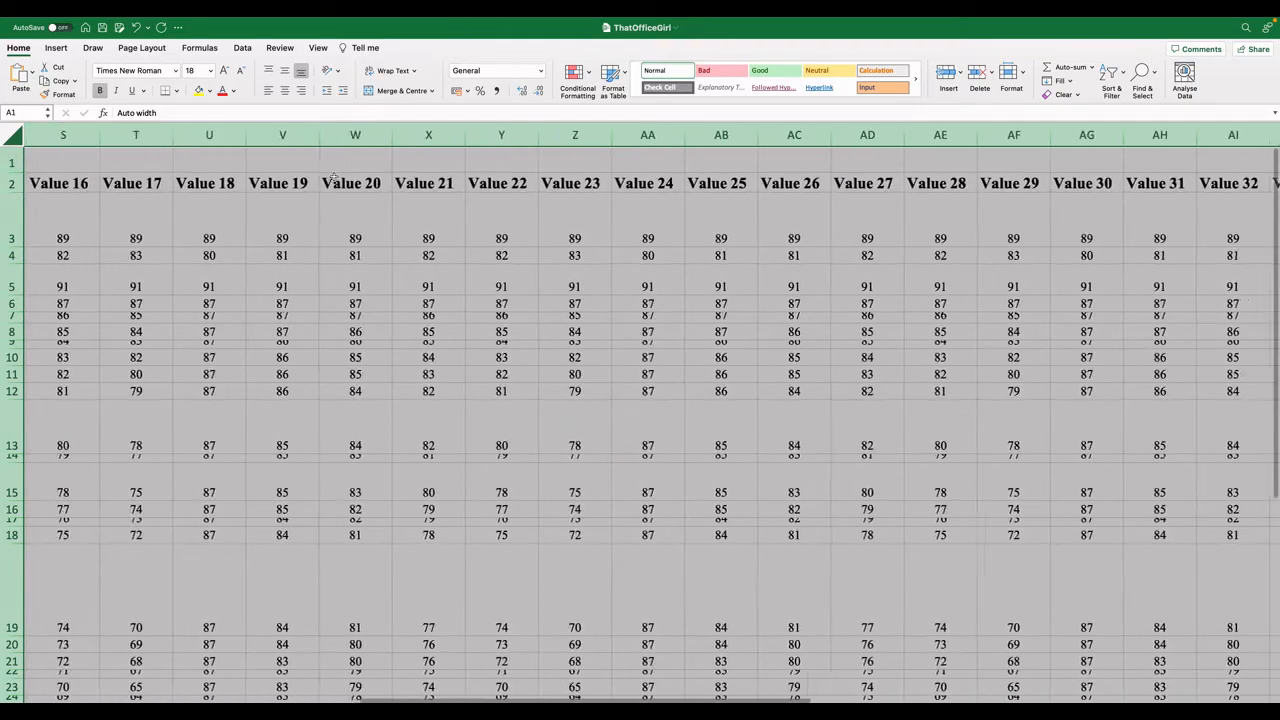
scroll(335, 178, left, 15)
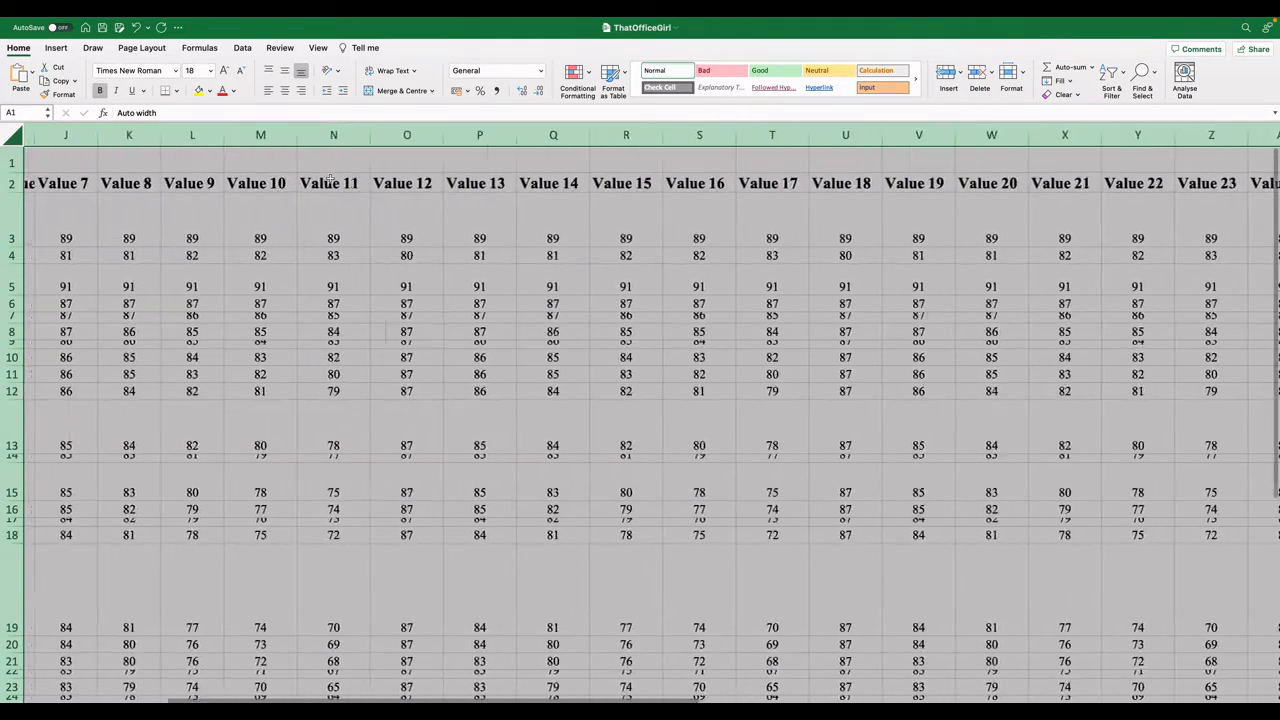
scroll(71, 263, down, 20)
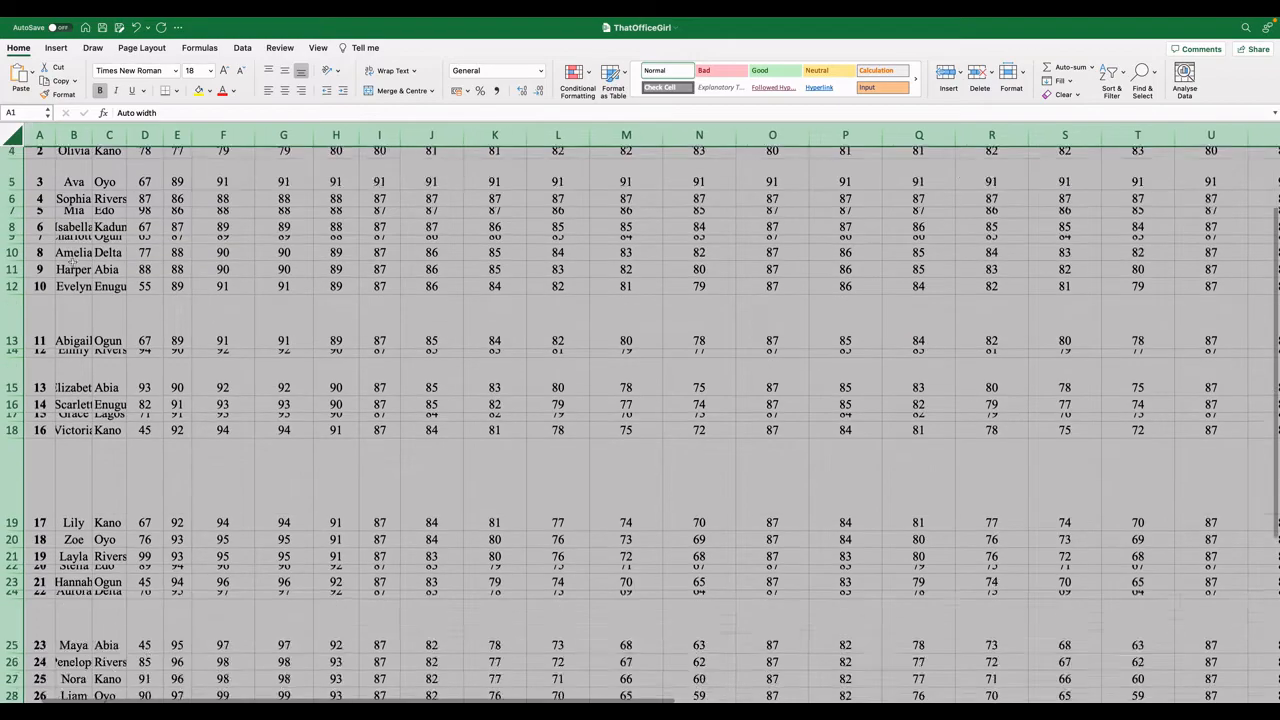
scroll(71, 263, up, 15)
scroll(71, 263, up, 10)
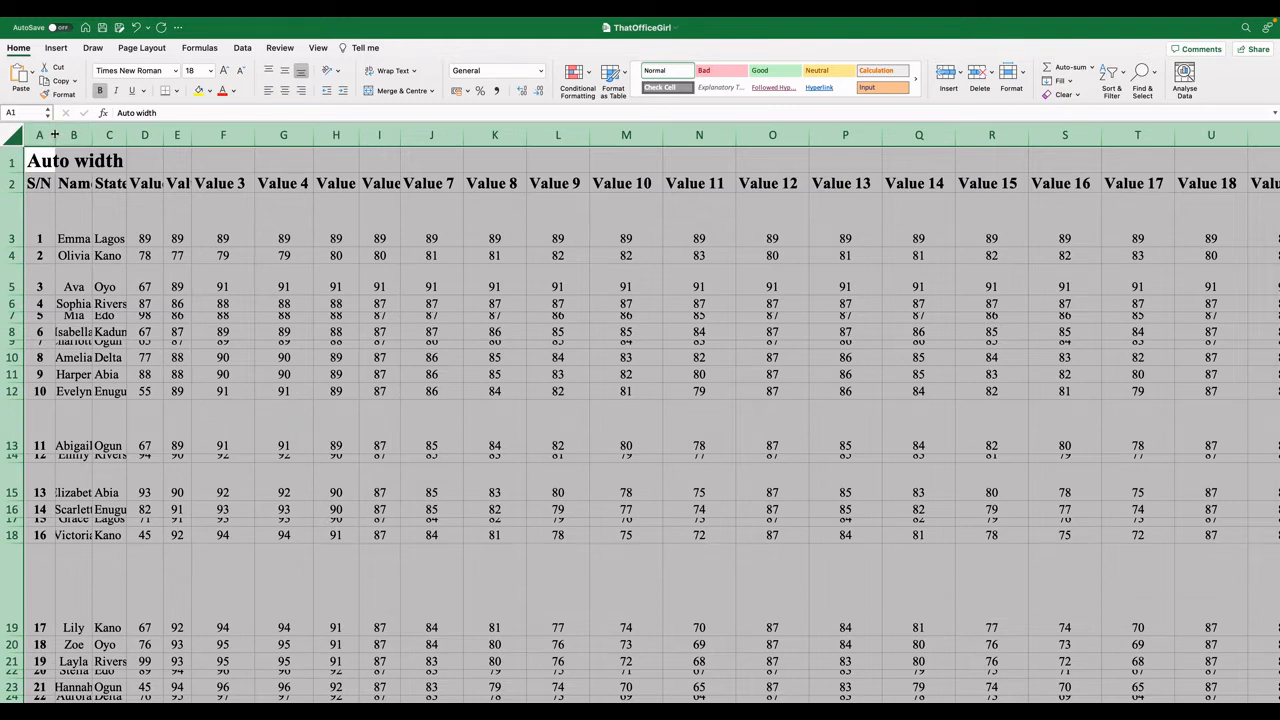
double_click(55, 134)
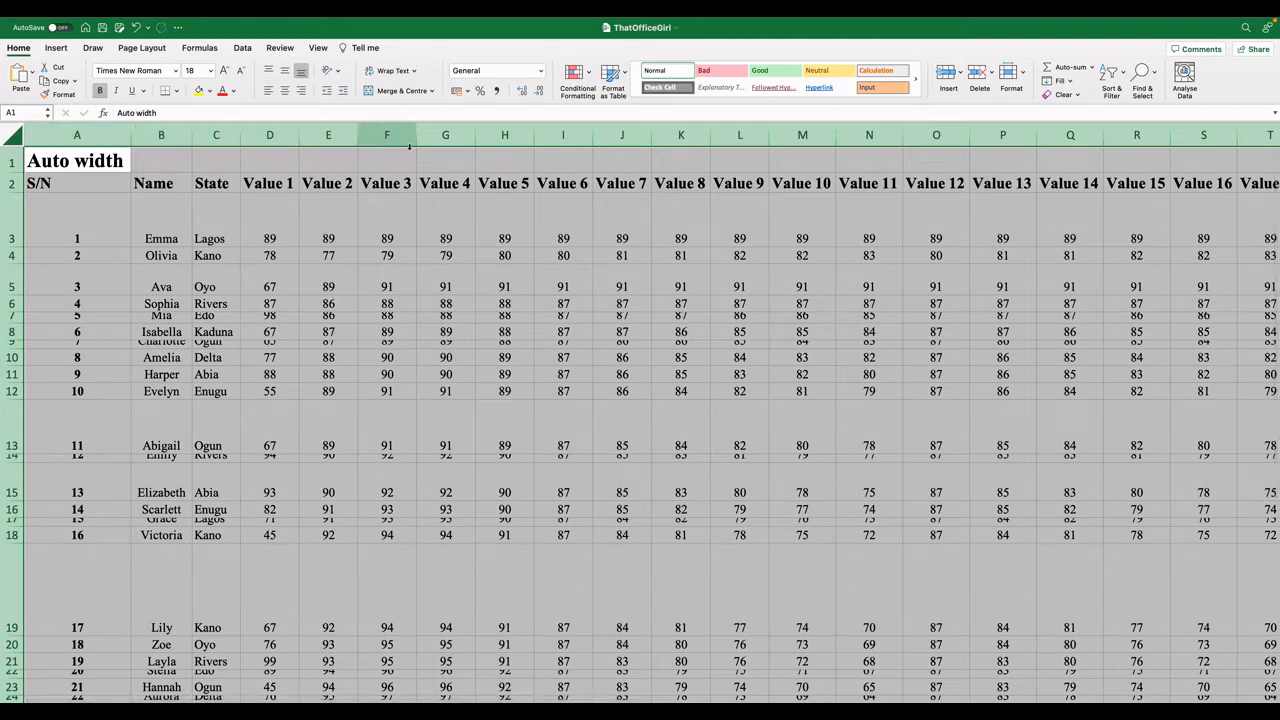
Select the entire sheet again and auto-fit the heights of all rows at once.
scroll(850, 265, right, 3)
scroll(855, 269, right, 2)
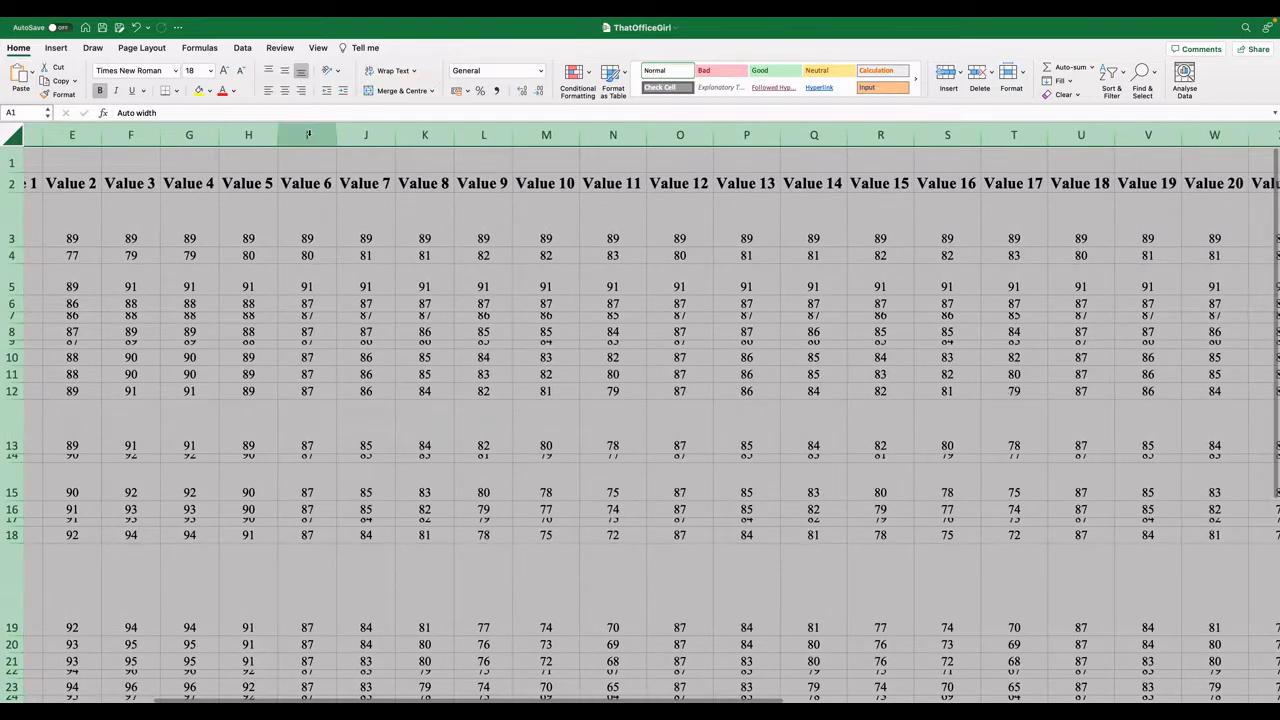
scroll(429, 207, right, 6)
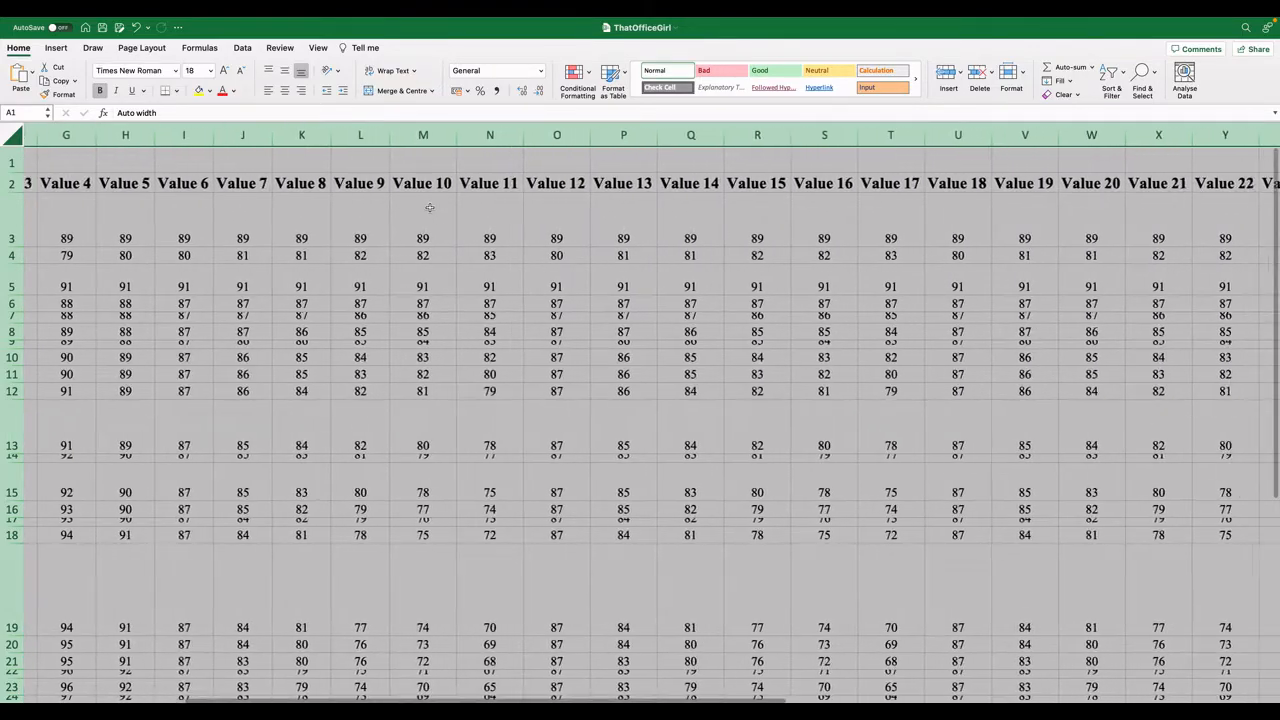
scroll(429, 207, right, 9)
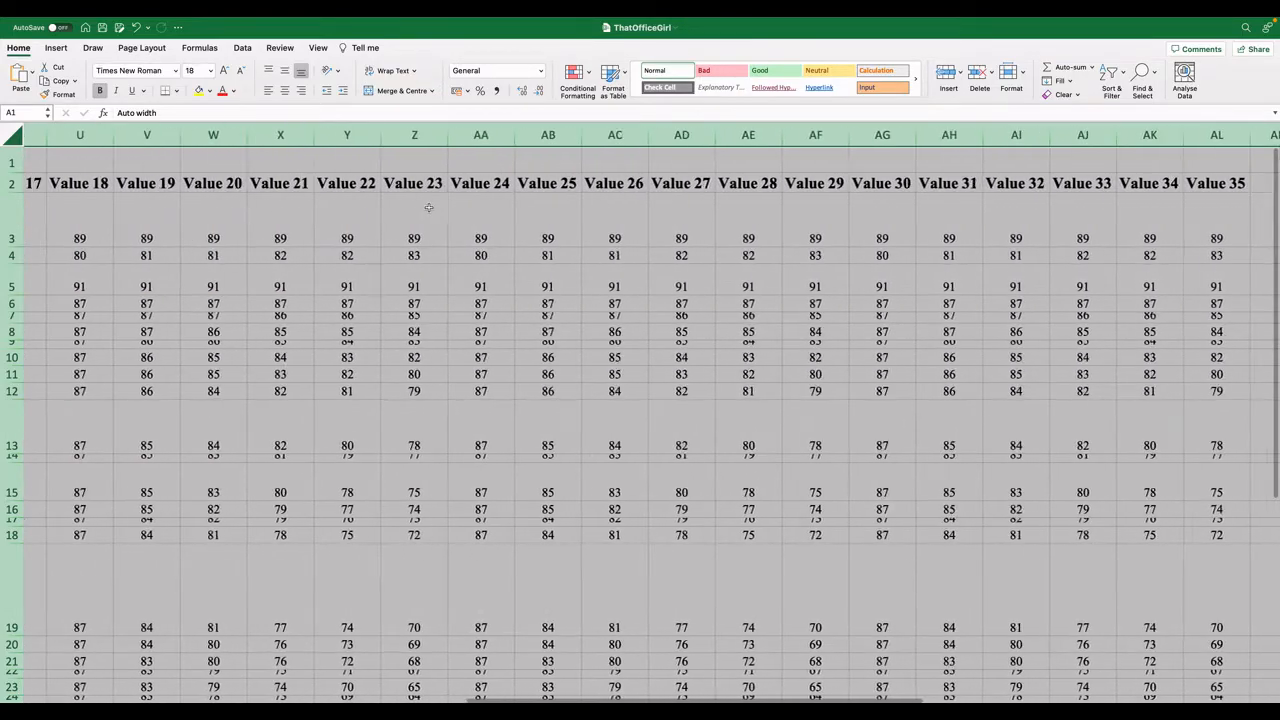
scroll(429, 207, left, 18)
scroll(429, 207, right, 1)
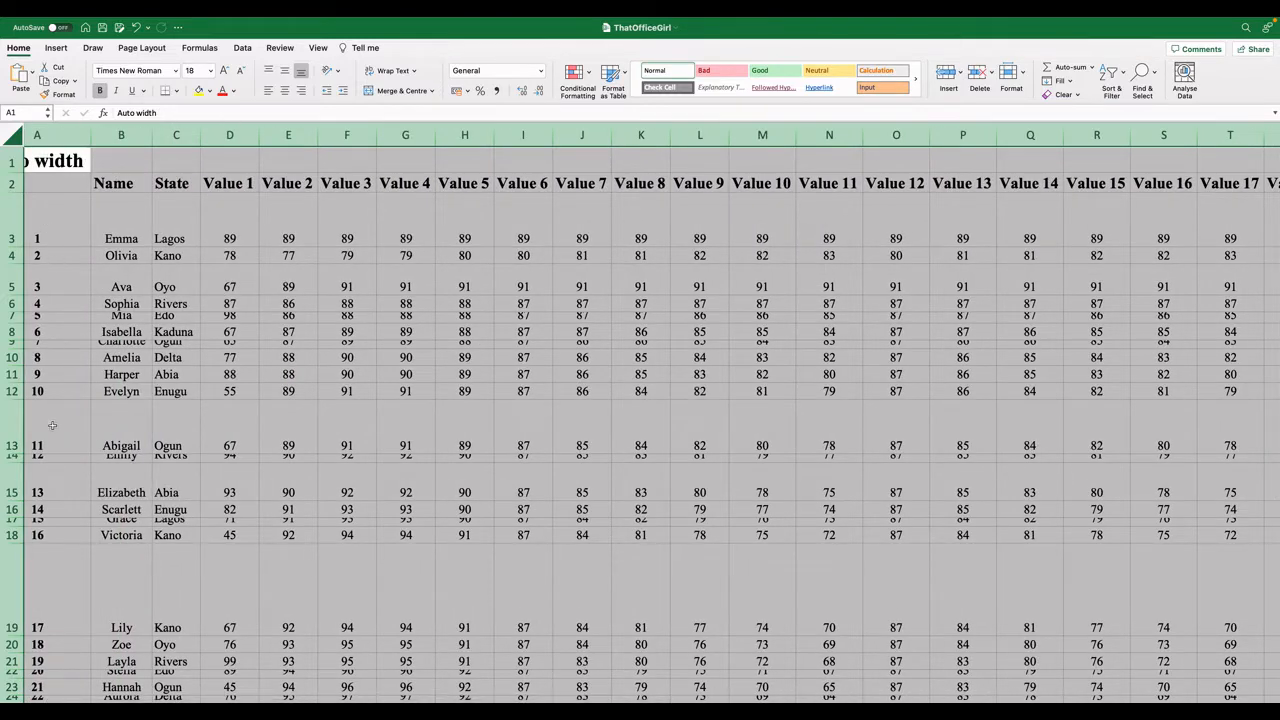
click(175, 457)
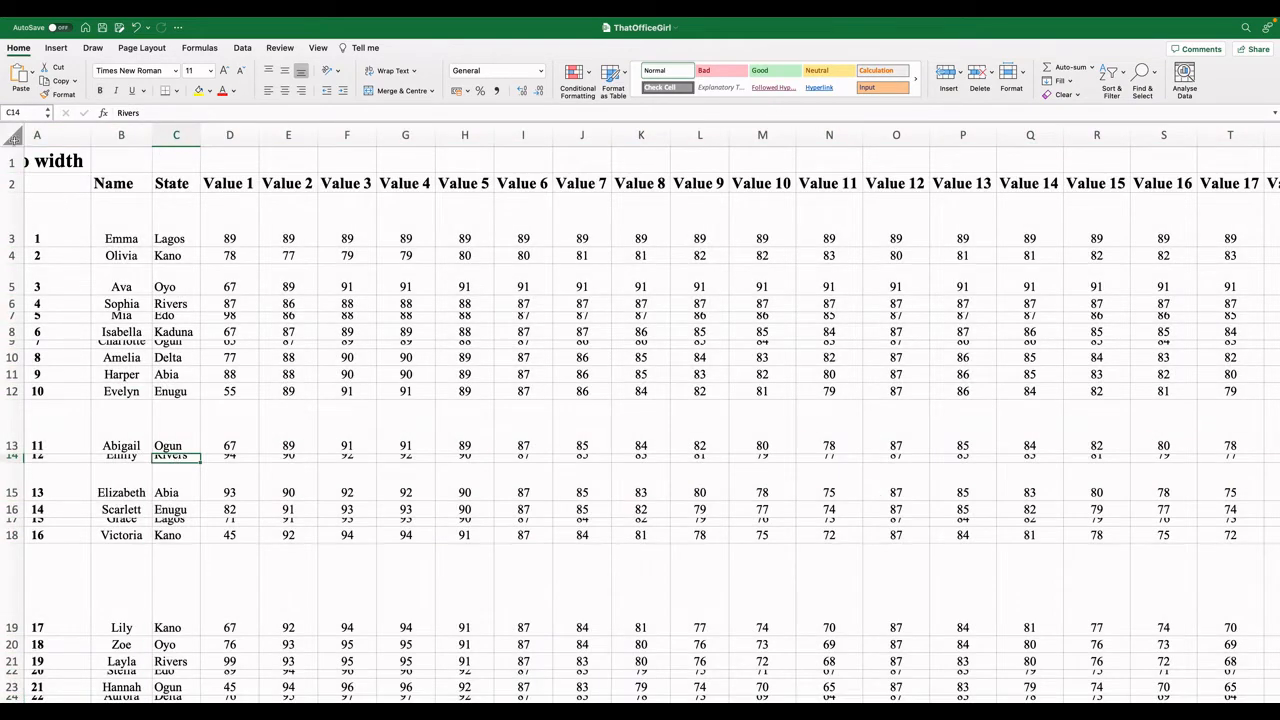
click(12, 135)
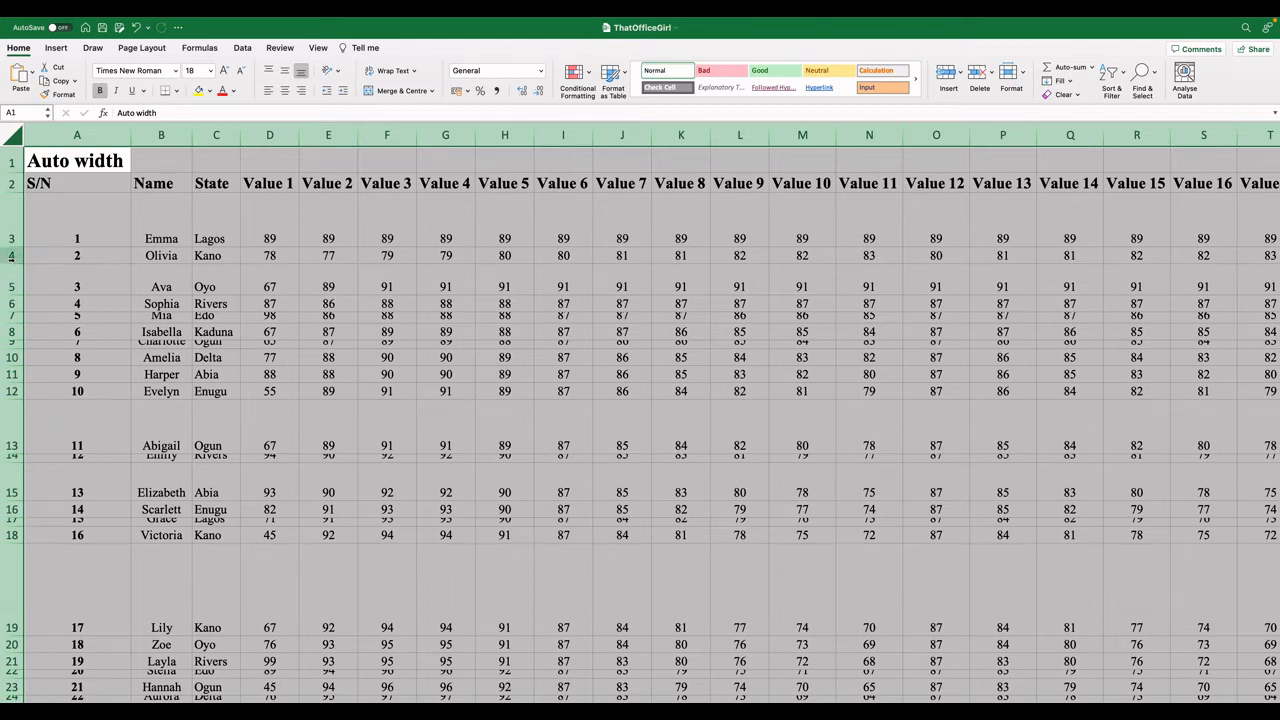
double_click(11, 264)
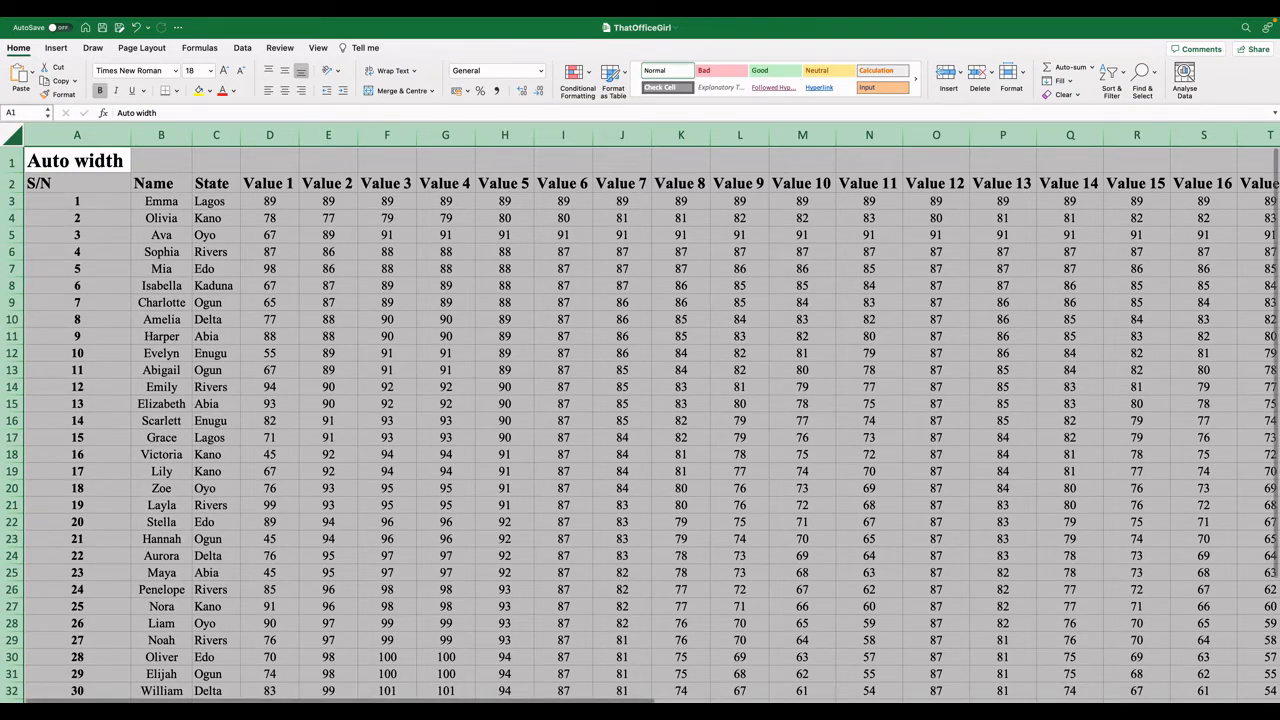
Zoom out to view the whole table and deselect the sheet by selecting an empty cell.
scroll(640, 410, down, 5)
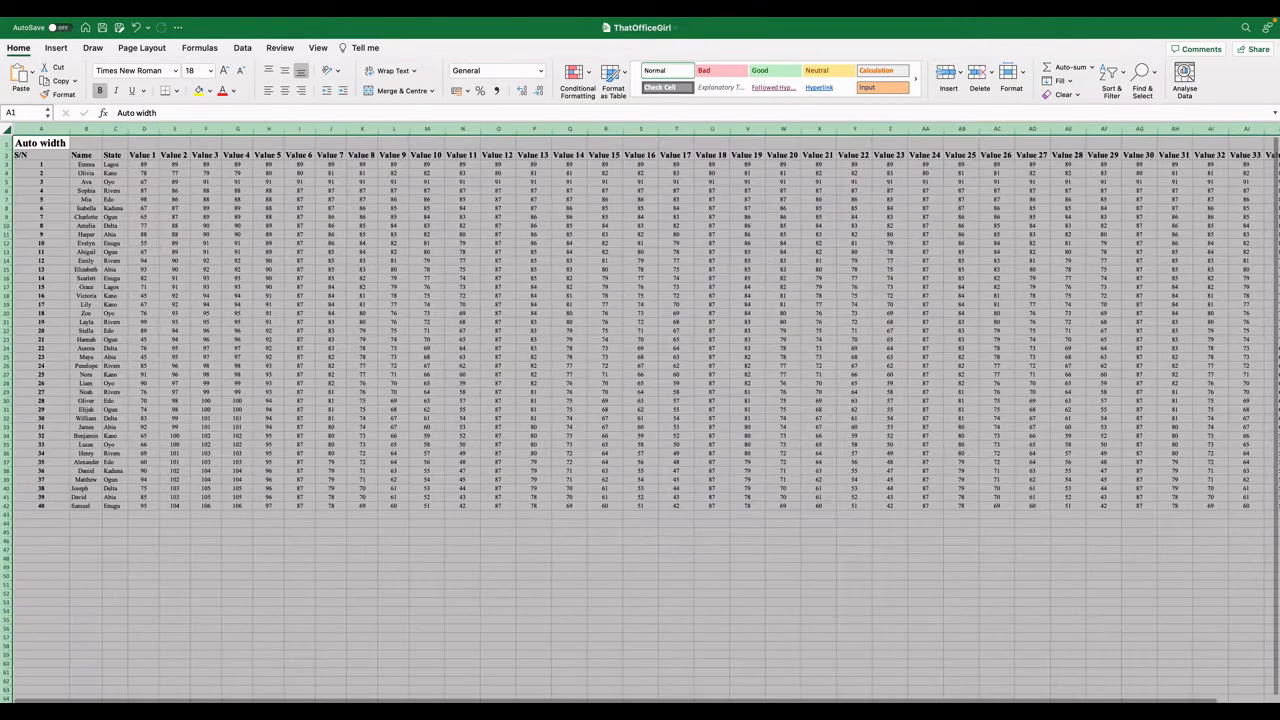
scroll(640, 410, down, 2)
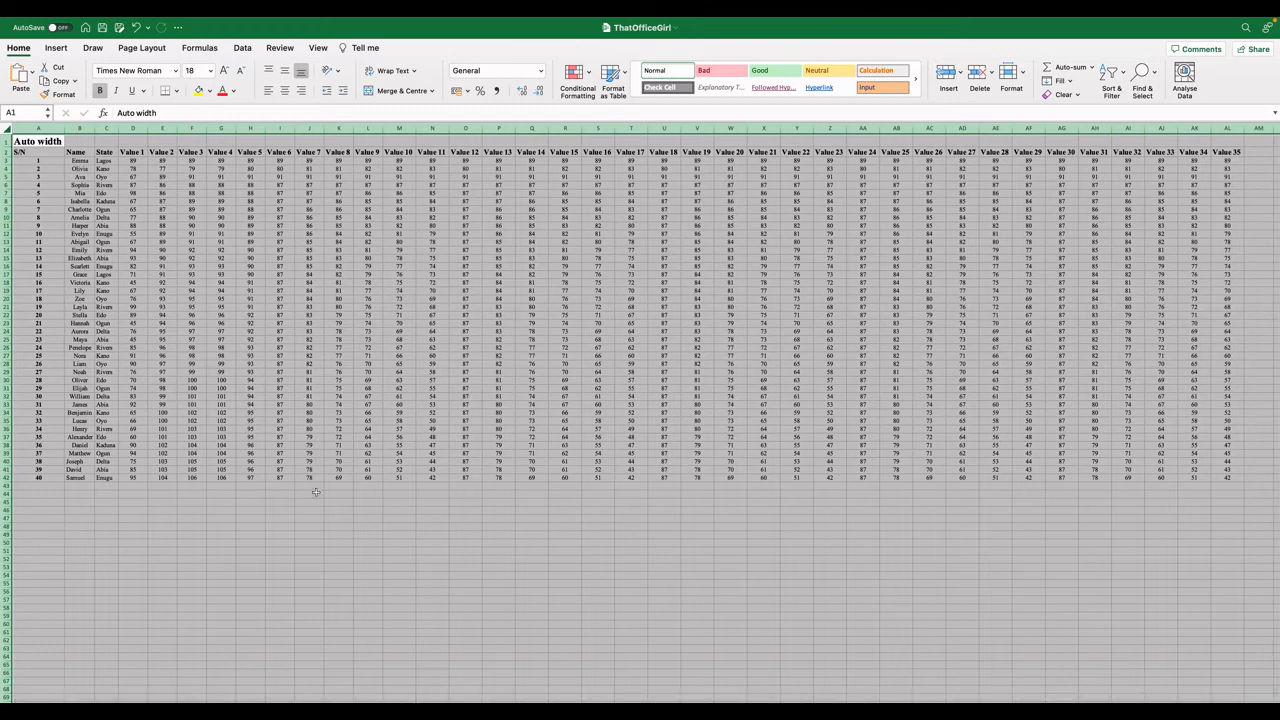
click(399, 502)
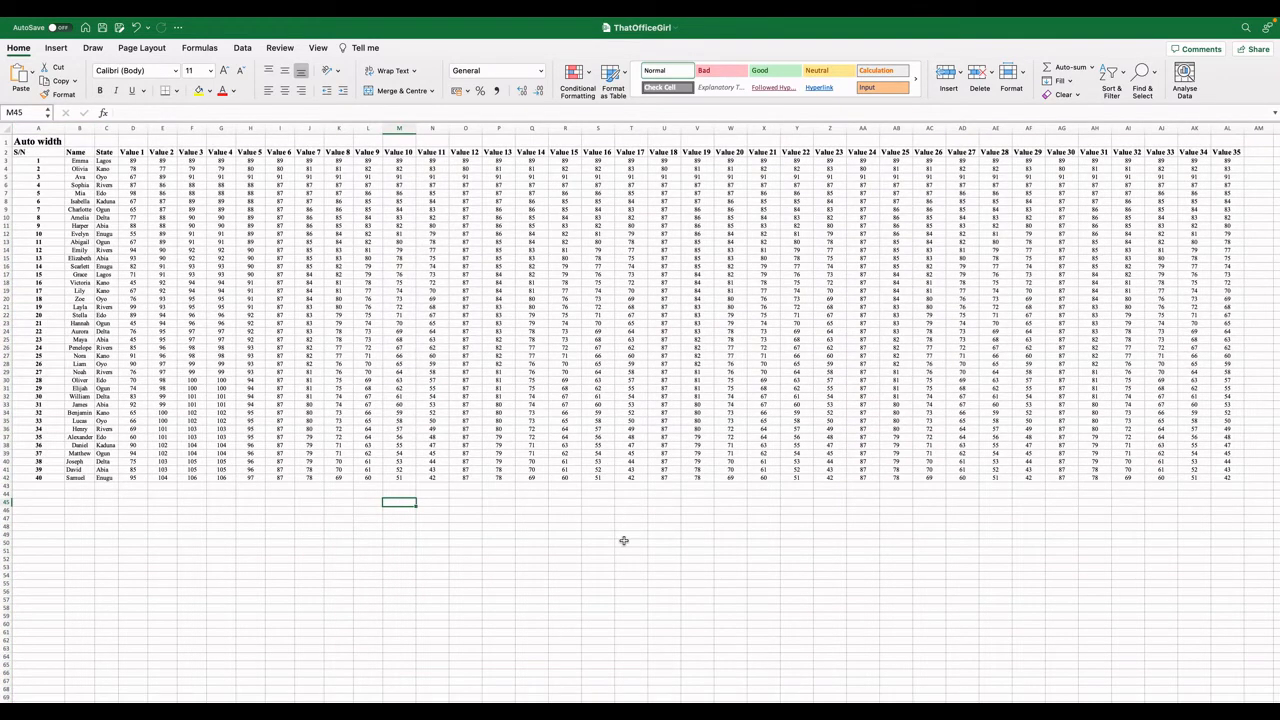